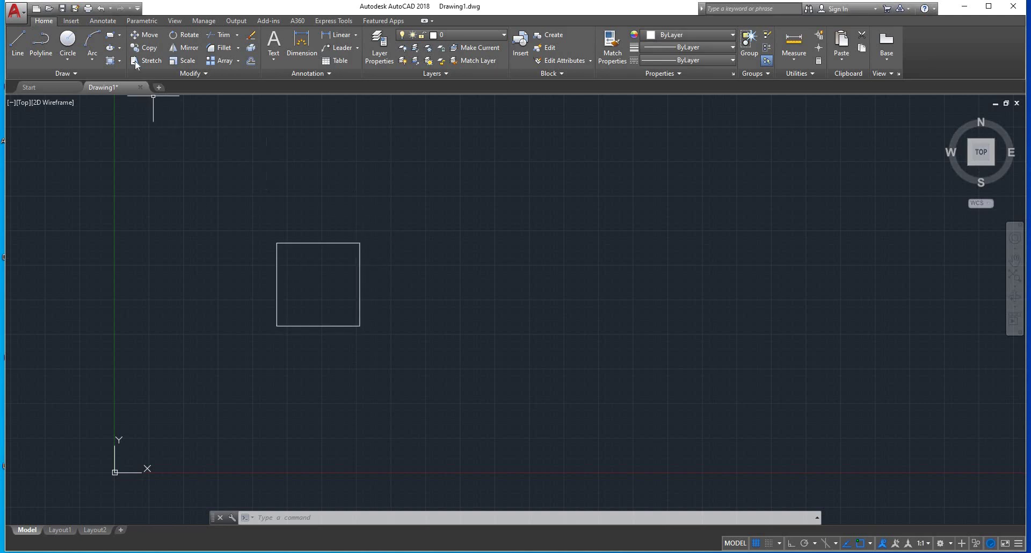
Step: Draw a larger rectangle right of the small square, level with its top edge
{"action": "left_click", "coordinate": [112, 34]}
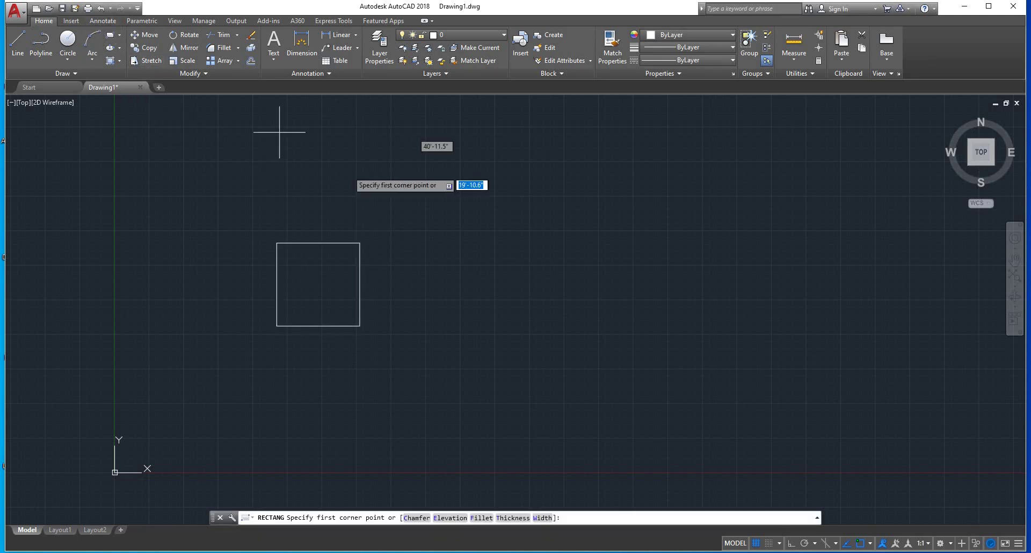
{"action": "left_click", "coordinate": [421, 244]}
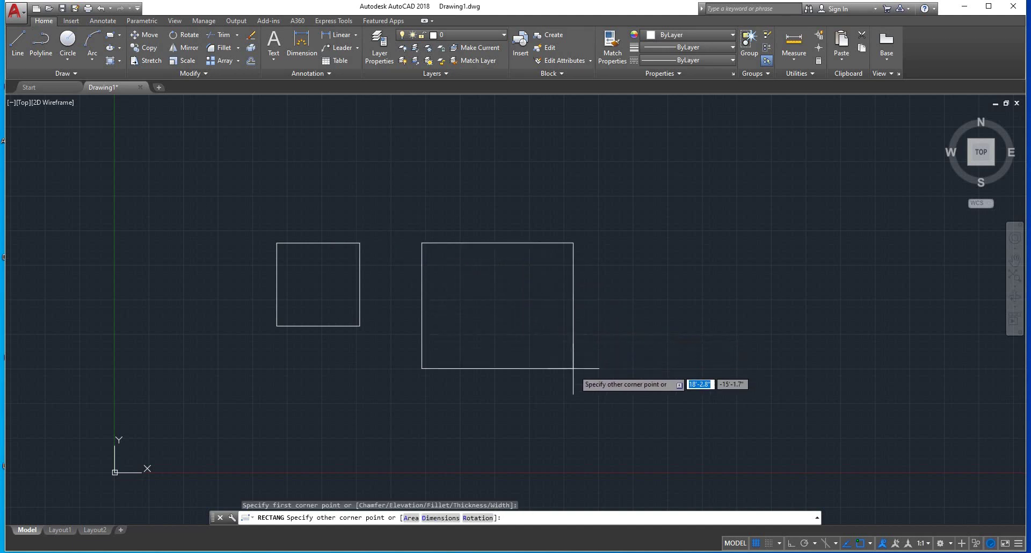
{"action": "left_click", "coordinate": [580, 406]}
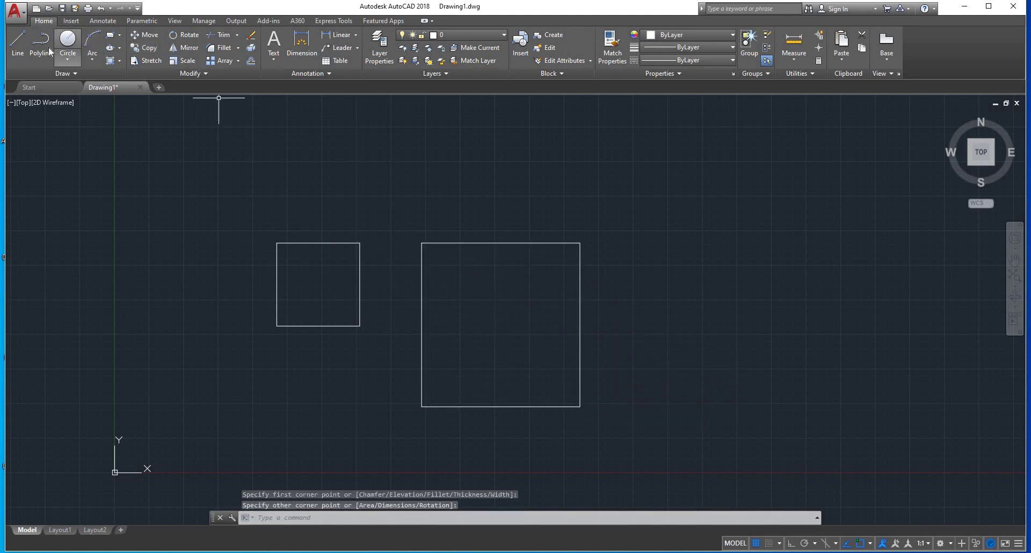
Step: Draw a vertical and a horizontal line marking off the square's lower-right quarter
{"action": "left_click", "coordinate": [17, 43]}
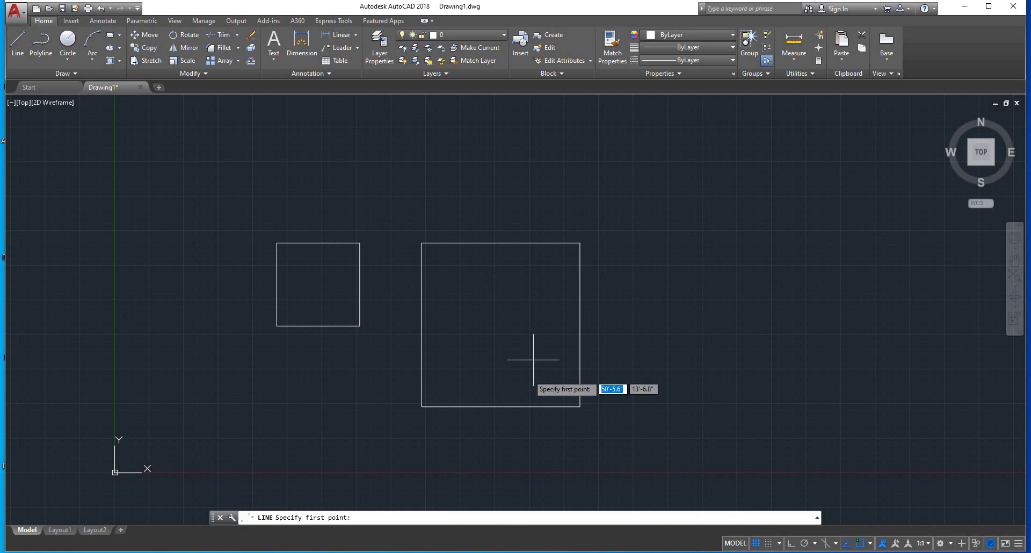
{"action": "left_click", "coordinate": [495, 407]}
{"action": "left_click", "coordinate": [495, 322]}
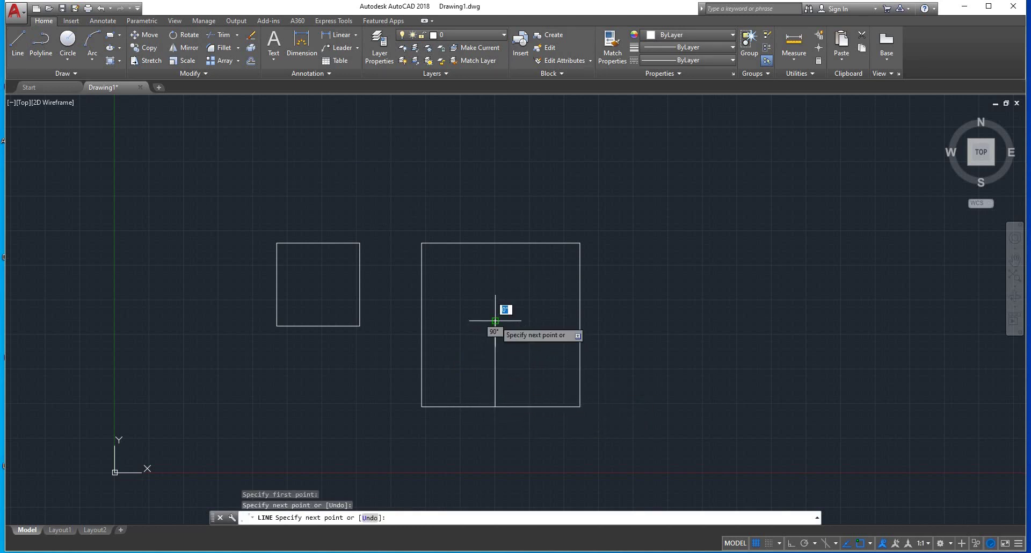
{"action": "left_click", "coordinate": [577, 322]}
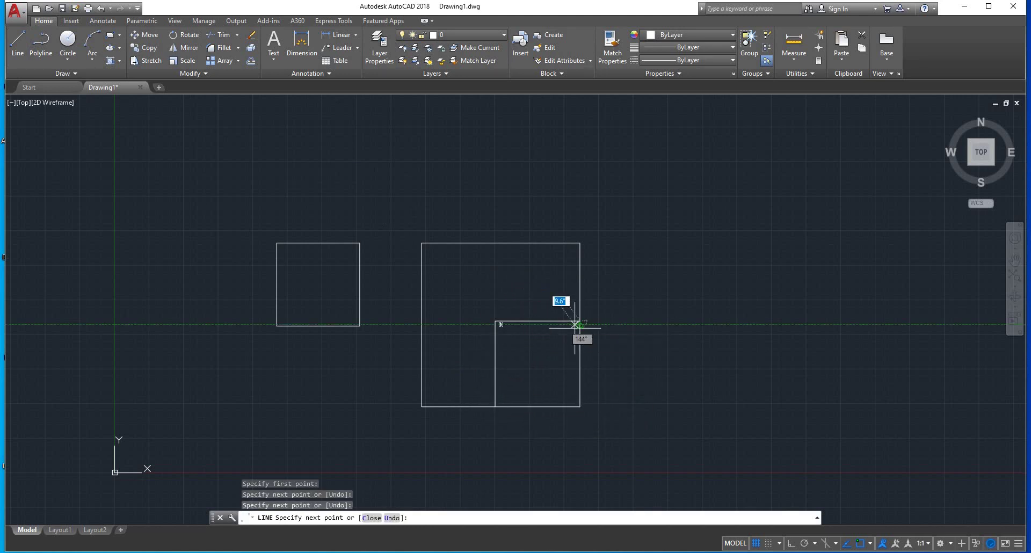
{"action": "key", "text": "Escape"}
Step: Trim away the lower-right edges so the square becomes an L-shape
{"action": "key", "text": "Return"}
{"action": "key", "text": "Return"}
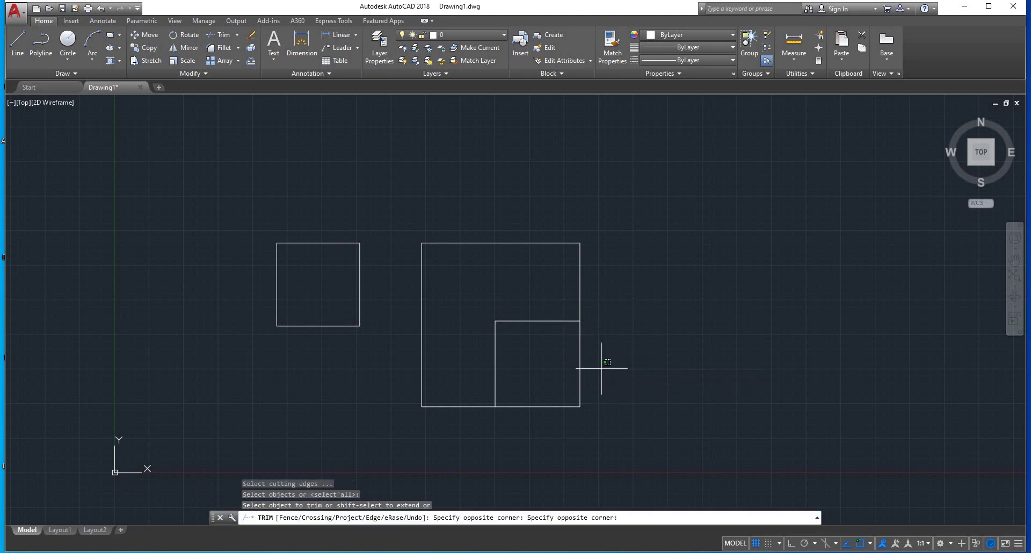
{"action": "left_click_drag", "start_coordinate": [603, 364], "coordinate": [560, 412]}
{"action": "key", "text": "Escape"}
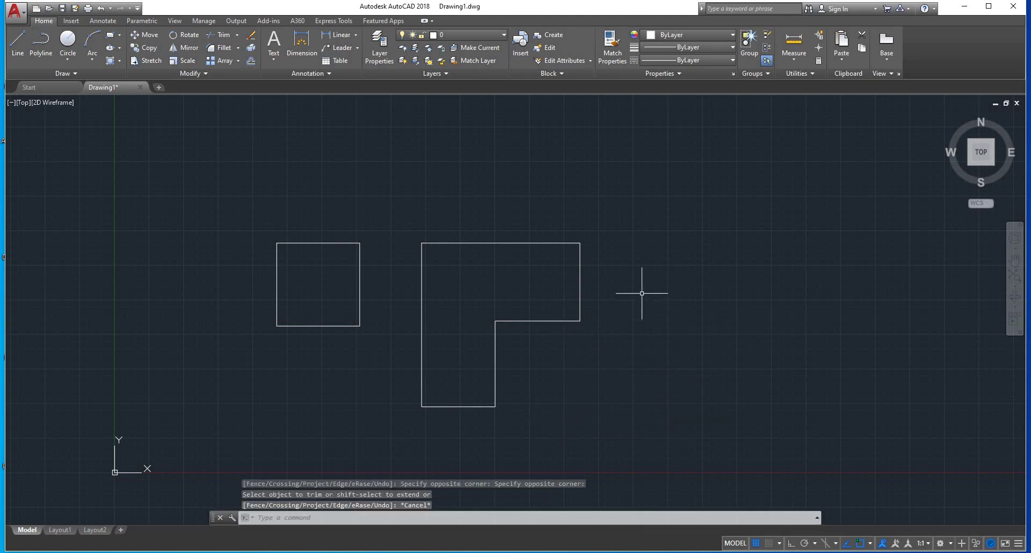
{"action": "middle_click_drag", "start_coordinate": [642, 294], "coordinate": [506, 261]}
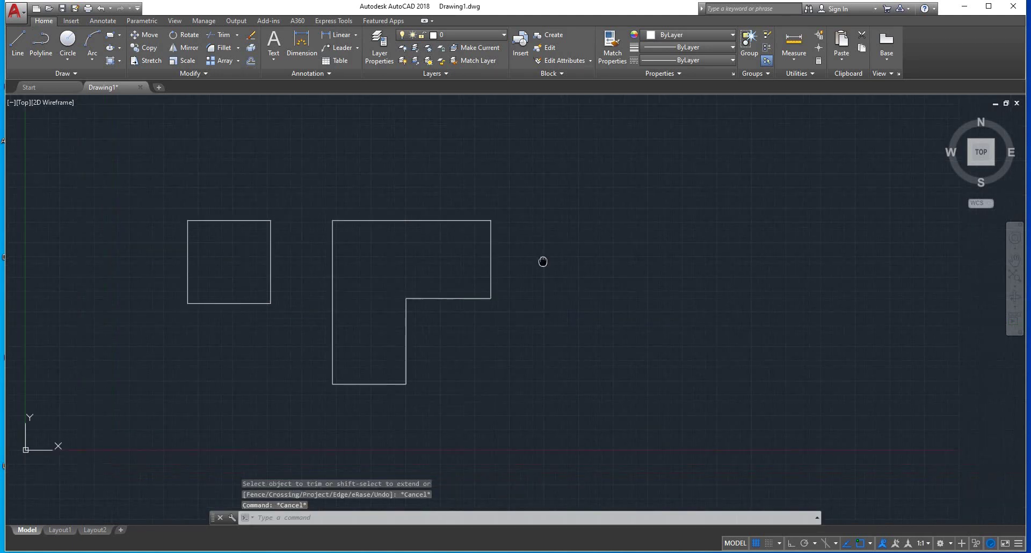
Step: Draw a 45° diagonal roof line to the right of the L-shape
{"action": "left_click", "coordinate": [18, 43]}
{"action": "left_click", "coordinate": [508, 288]}
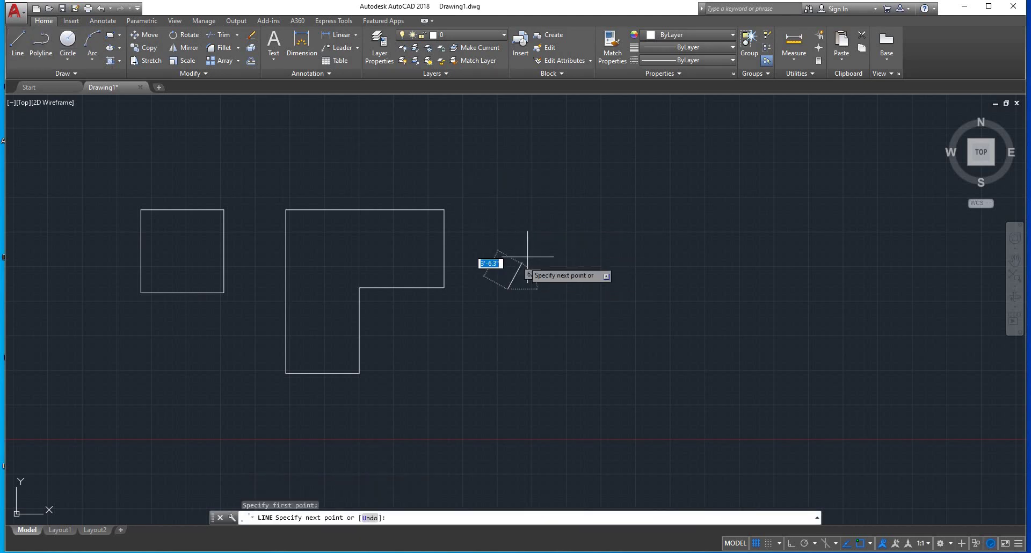
{"action": "left_click", "coordinate": [578, 217]}
{"action": "key", "text": "Escape"}
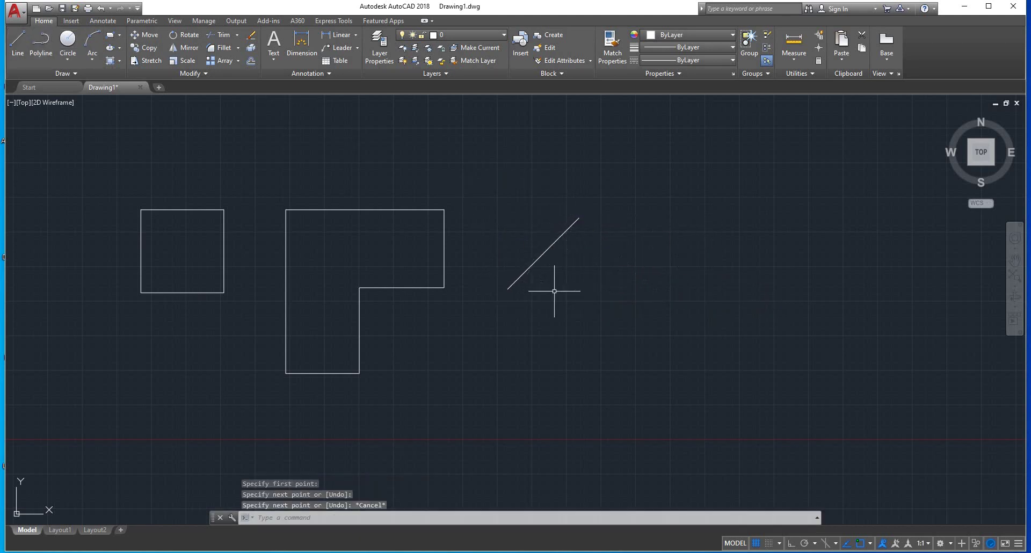
Step: Mirror the diagonal about a vertical axis through its top end, keeping the original
{"action": "left_click", "coordinate": [552, 293]}
{"action": "left_click", "coordinate": [505, 240]}
{"action": "type", "text": "mi"}
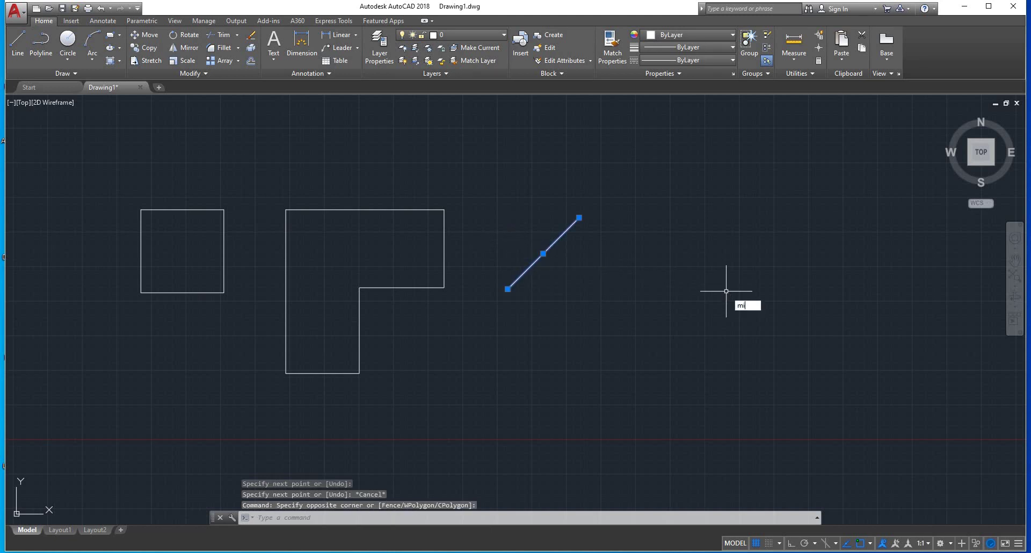
{"action": "key", "text": "Return"}
{"action": "left_click", "coordinate": [579, 217]}
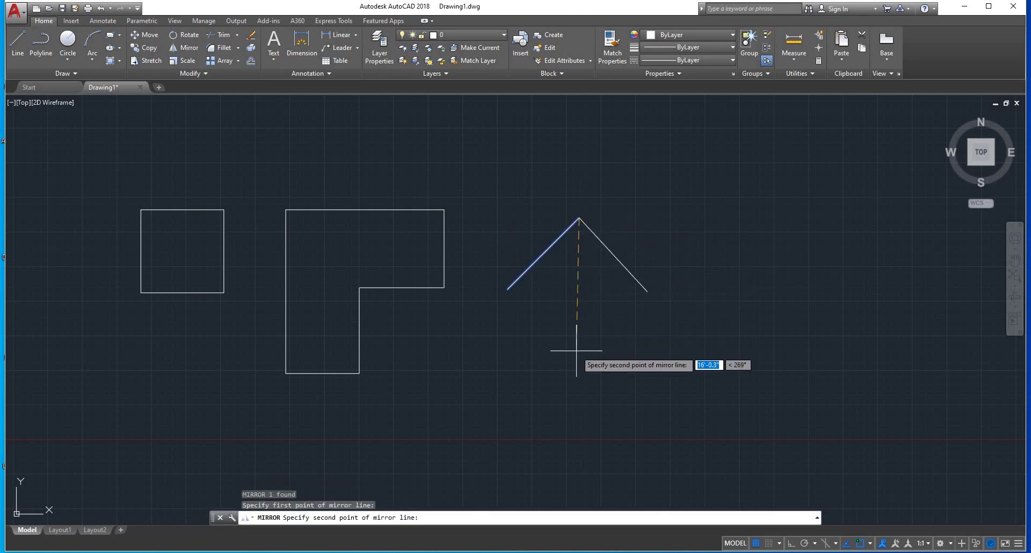
{"action": "key", "text": "F8"}
{"action": "left_click", "coordinate": [579, 370]}
{"action": "key", "text": "Return"}
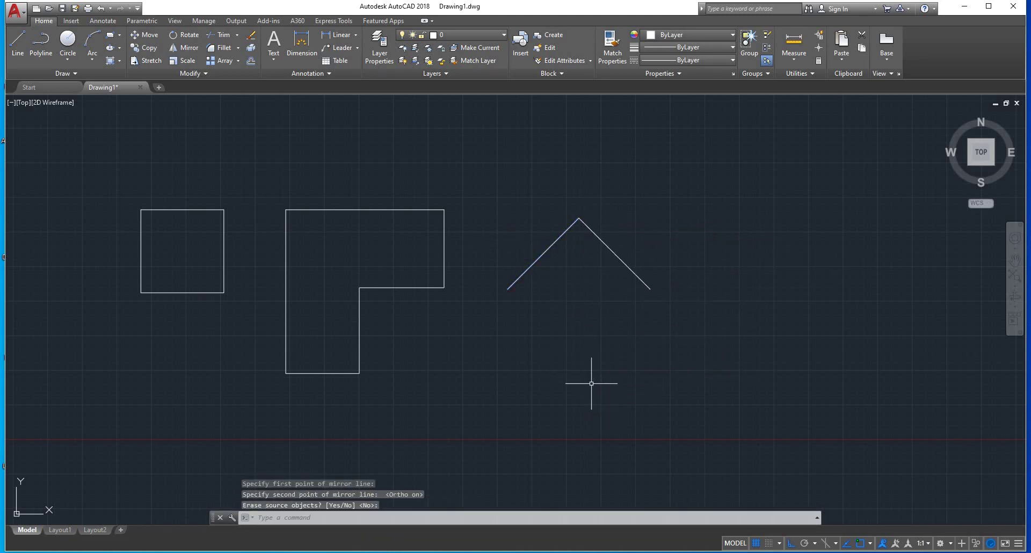
Step: Offset both roof lines 2" inward to form a double-line roof
{"action": "type", "text": "o"}
{"action": "key", "text": "Return"}
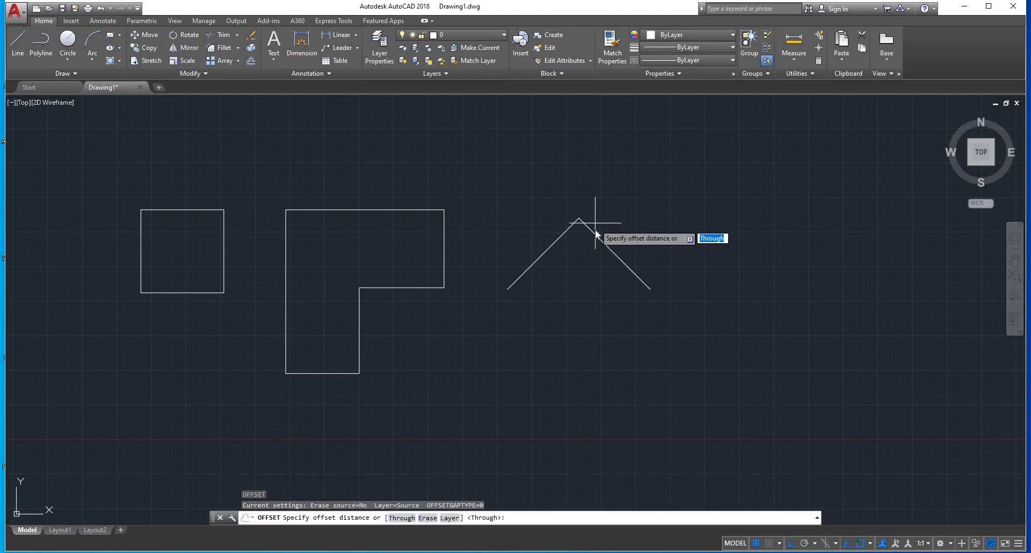
{"action": "type", "text": "2\""}
{"action": "key", "text": "Return"}
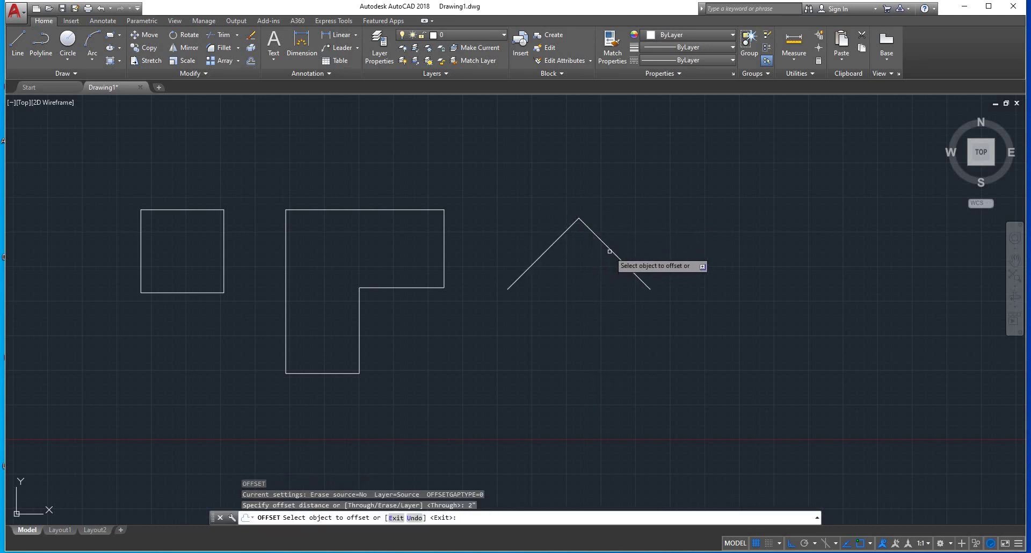
{"action": "left_click", "coordinate": [613, 251]}
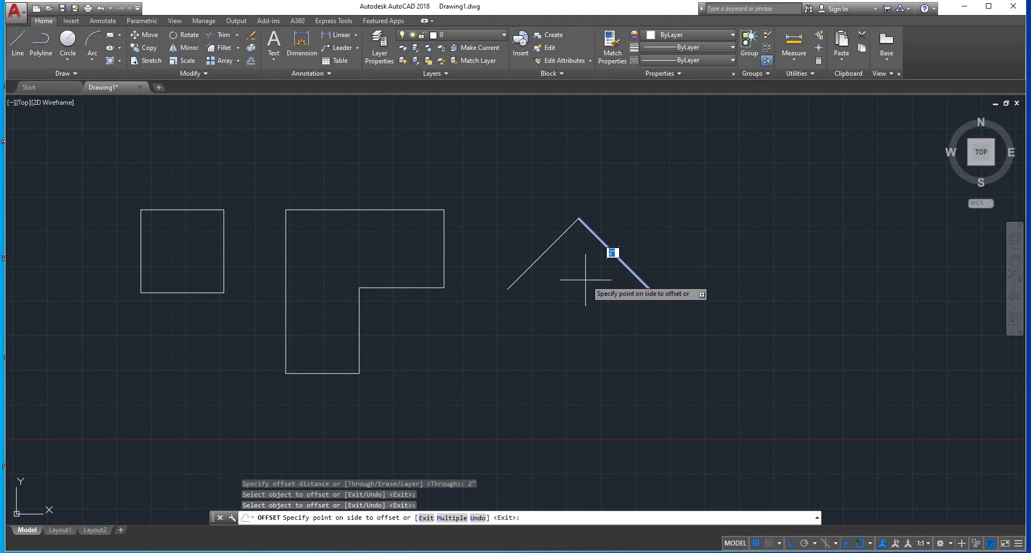
{"action": "left_click", "coordinate": [537, 271]}
{"action": "left_click", "coordinate": [558, 237]}
{"action": "left_click", "coordinate": [584, 270]}
{"action": "scroll", "coordinate": [583, 217], "scroll_direction": "up", "scroll_amount": 4}
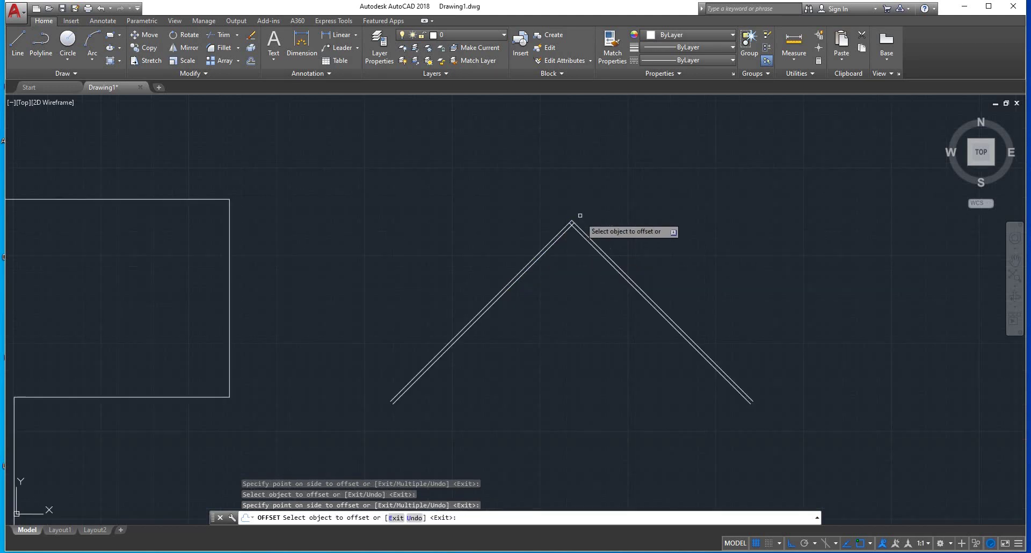
{"action": "key", "text": "Escape"}
Step: Trim the overlapping offset lines at the roof apex
{"action": "key", "text": "Return"}
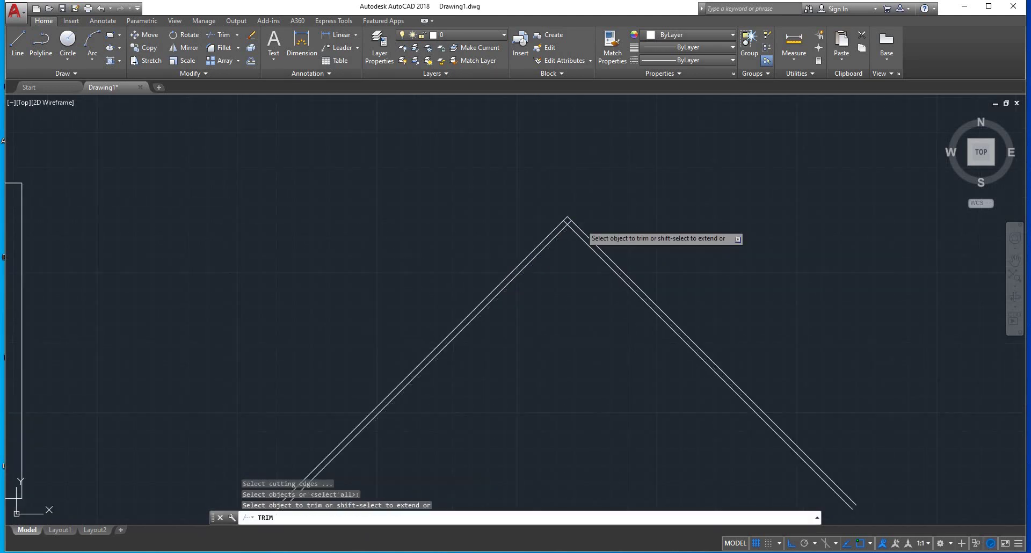
{"action": "key", "text": "Return"}
{"action": "scroll", "coordinate": [558, 215], "scroll_direction": "up", "scroll_amount": 3}
{"action": "left_click", "coordinate": [561, 213]}
{"action": "left_click", "coordinate": [548, 208]}
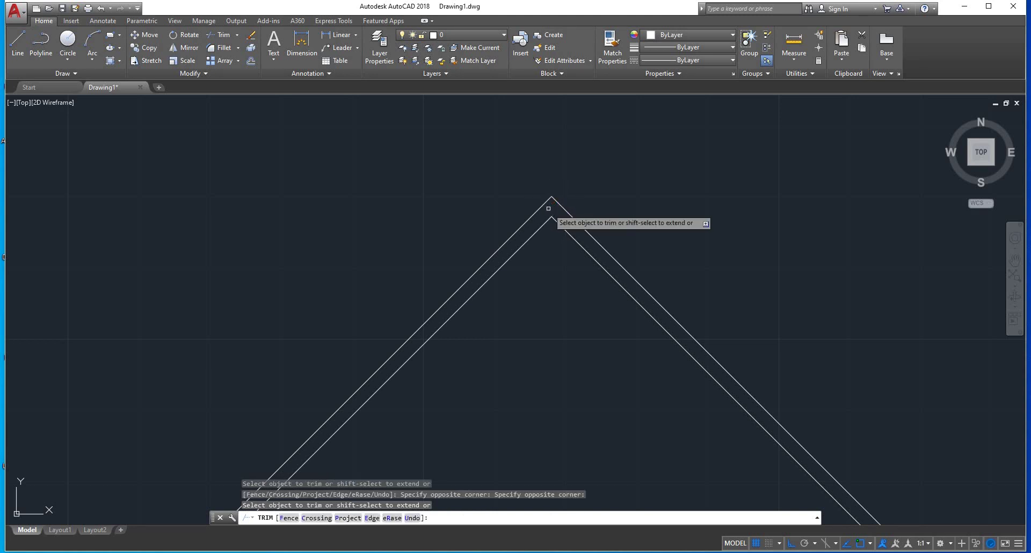
{"action": "scroll", "coordinate": [553, 209], "scroll_direction": "down", "scroll_amount": 4}
{"action": "key", "text": "Escape"}
{"action": "scroll", "coordinate": [502, 307], "scroll_direction": "up", "scroll_amount": 3}
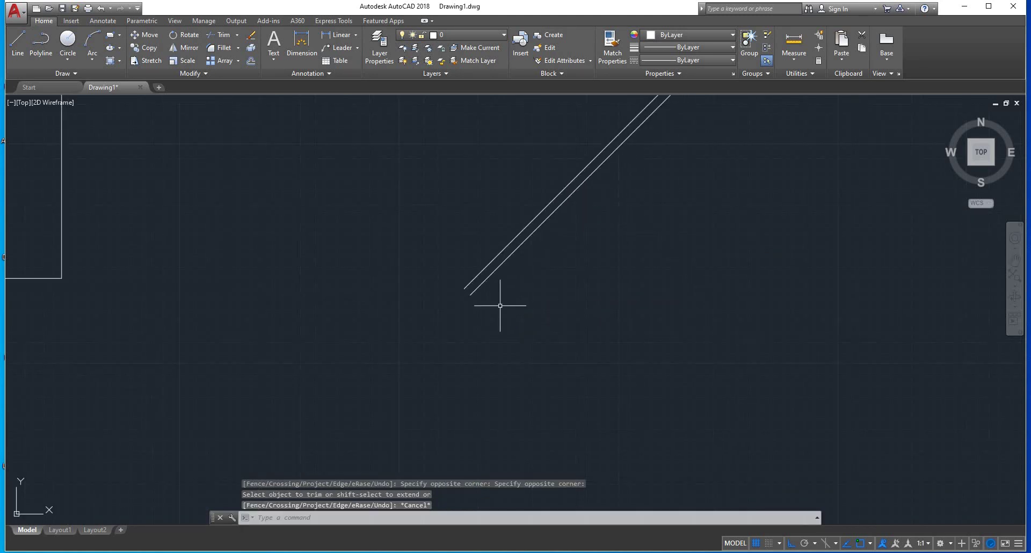
Step: Draw a line joining the roof line ends at one lower end
{"action": "type", "text": "l"}
{"action": "key", "text": "Return"}
{"action": "scroll", "coordinate": [483, 292], "scroll_direction": "up", "scroll_amount": 2}
{"action": "scroll", "coordinate": [467, 292], "scroll_direction": "up", "scroll_amount": 2}
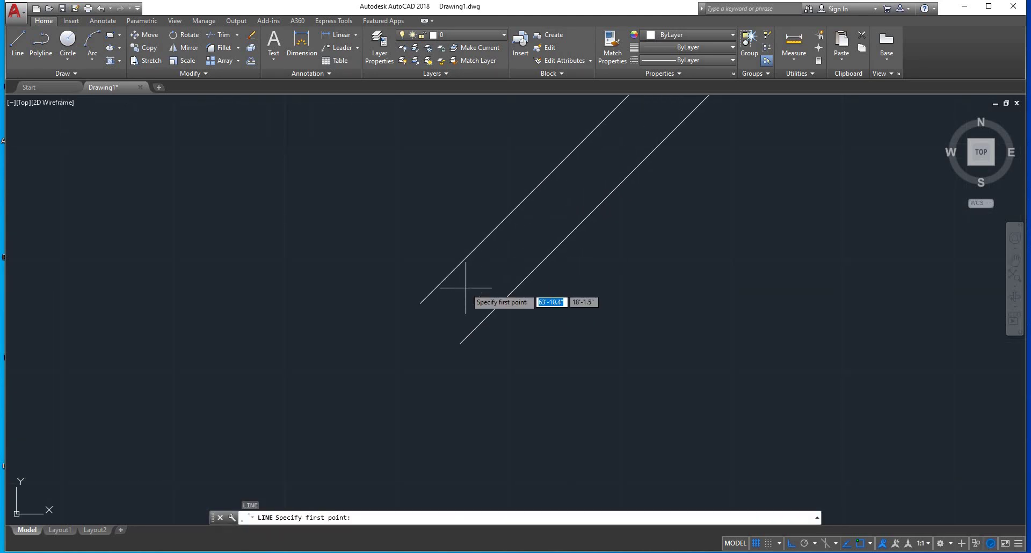
{"action": "scroll", "coordinate": [429, 297], "scroll_direction": "up", "scroll_amount": 2}
{"action": "left_click", "coordinate": [411, 304]}
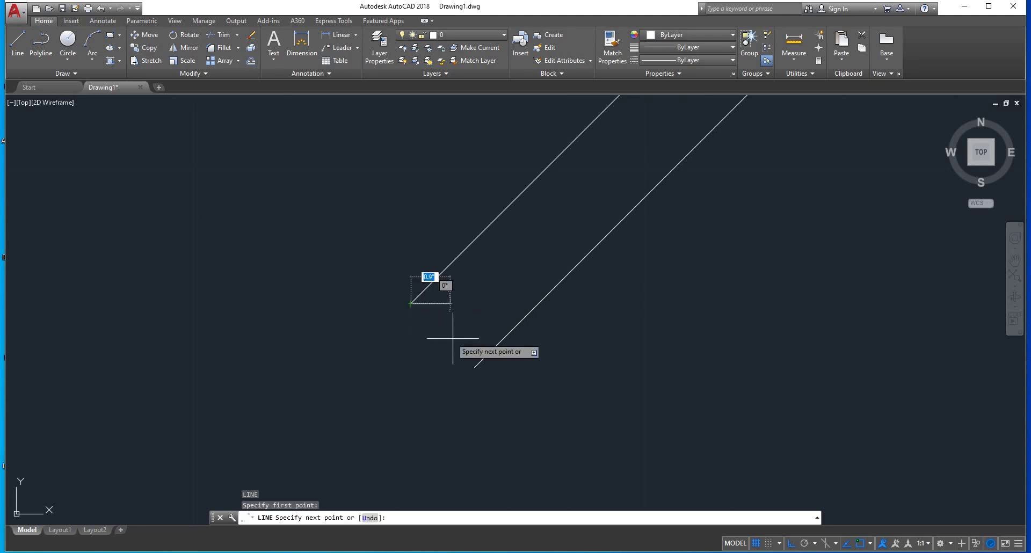
{"action": "left_click", "coordinate": [474, 367]}
{"action": "key", "text": "Return"}
{"action": "scroll", "coordinate": [484, 349], "scroll_direction": "down", "scroll_amount": 10}
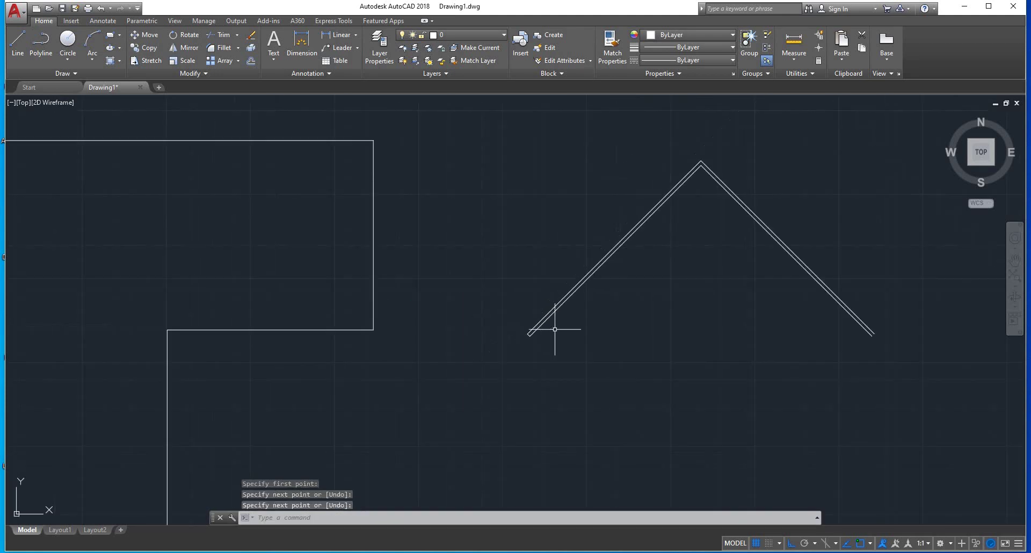
{"action": "middle_click_drag", "start_coordinate": [557, 330], "coordinate": [500, 318]}
{"action": "scroll", "coordinate": [500, 317], "scroll_direction": "up", "scroll_amount": 6}
Step: Draw a short line closing the roof's open right end, then select it
{"action": "type", "text": "l"}
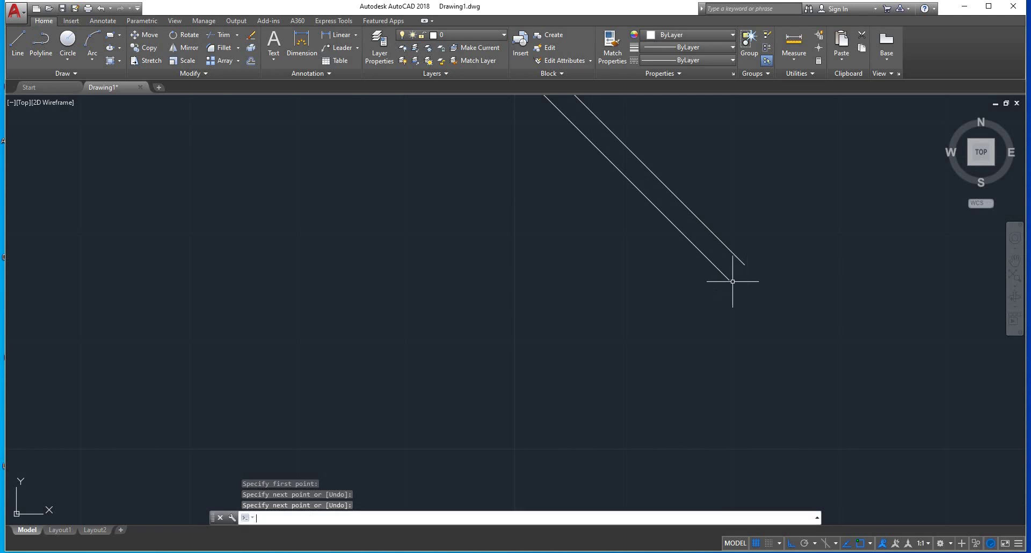
{"action": "key", "text": "Return"}
{"action": "left_click", "coordinate": [741, 262]}
{"action": "left_click", "coordinate": [731, 278]}
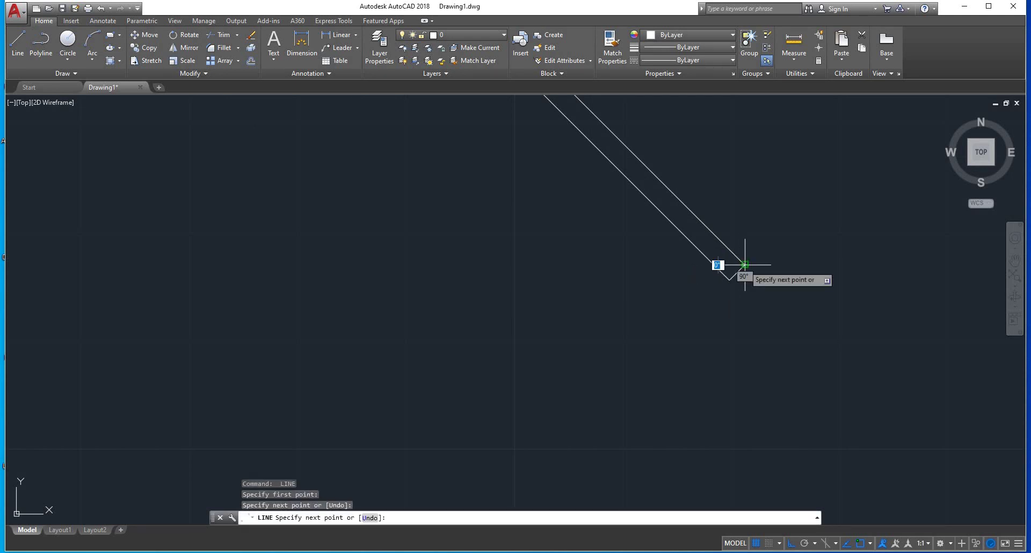
{"action": "key", "text": "Escape"}
{"action": "left_click", "coordinate": [766, 236]}
{"action": "left_click", "coordinate": [698, 317]}
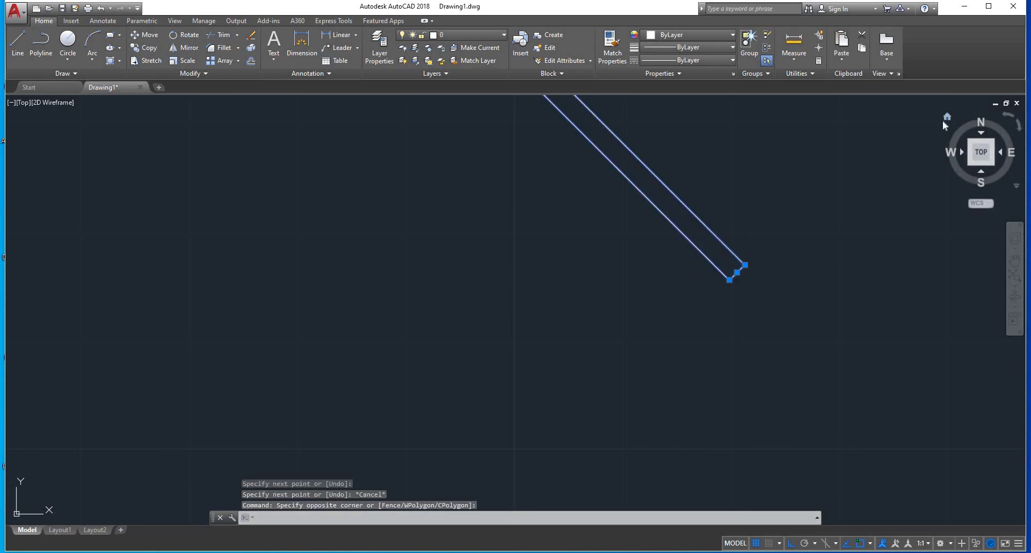
Step: Switch to the isometric Home view and the 3D Modeling workspace
{"action": "left_click", "coordinate": [944, 120]}
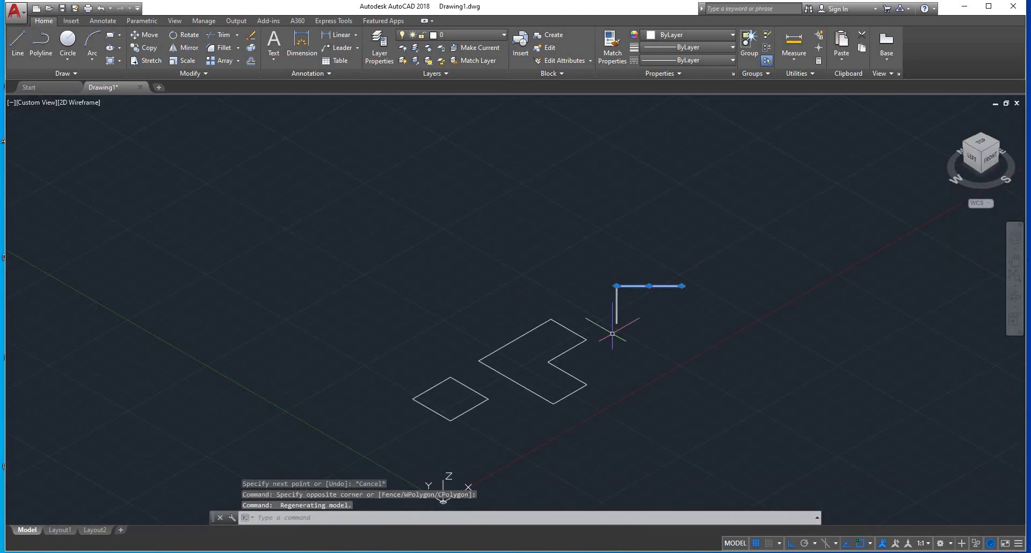
{"action": "key", "text": "Escape"}
{"action": "key", "text": "Escape"}
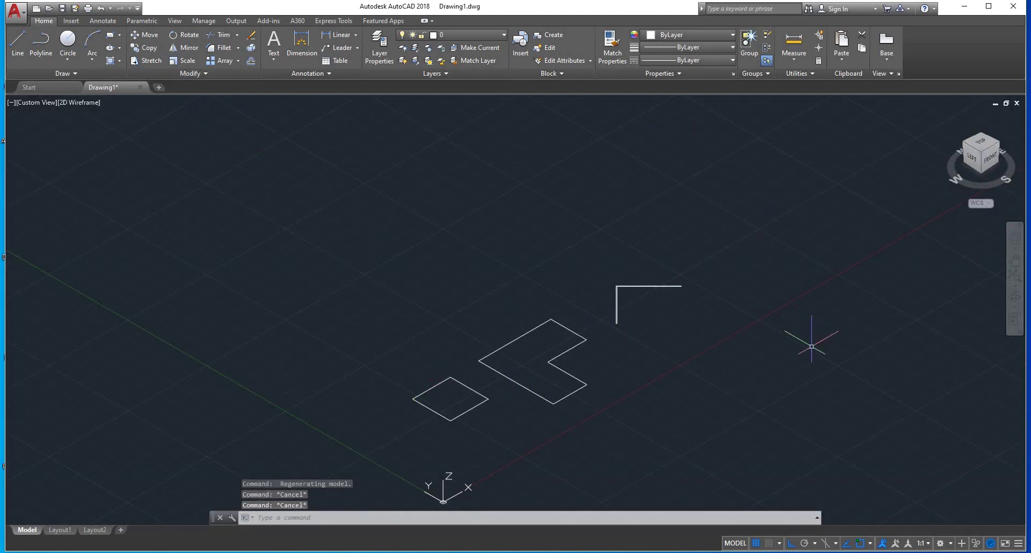
{"action": "left_click", "coordinate": [941, 543]}
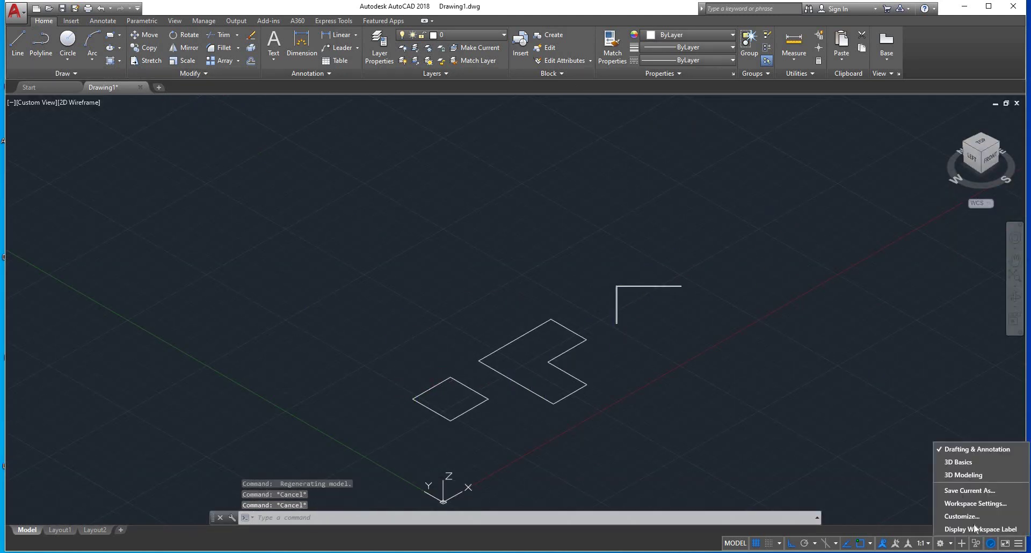
{"action": "left_click", "coordinate": [971, 475]}
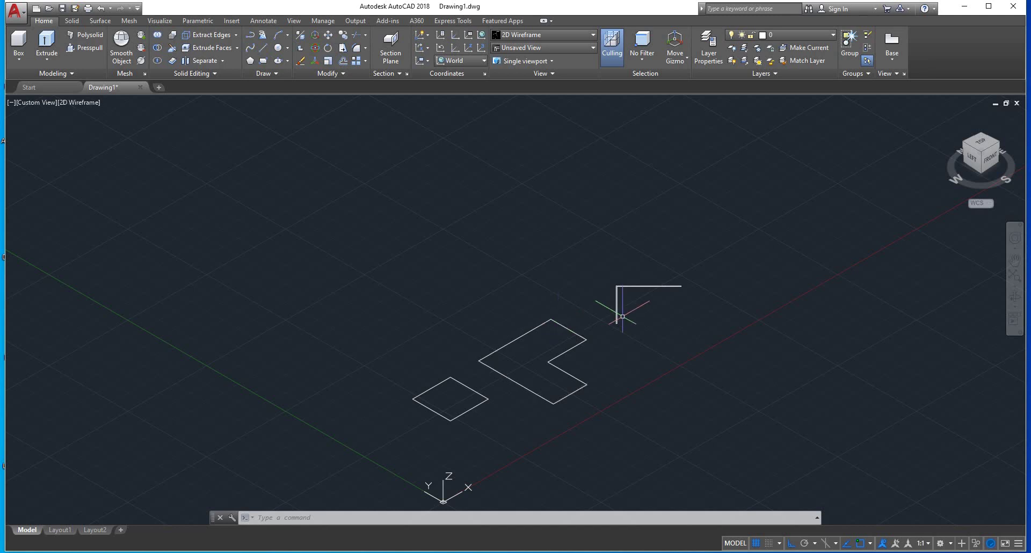
Step: Join the L-shape's segments into one polyline, then clear the selection
{"action": "left_click", "coordinate": [586, 317]}
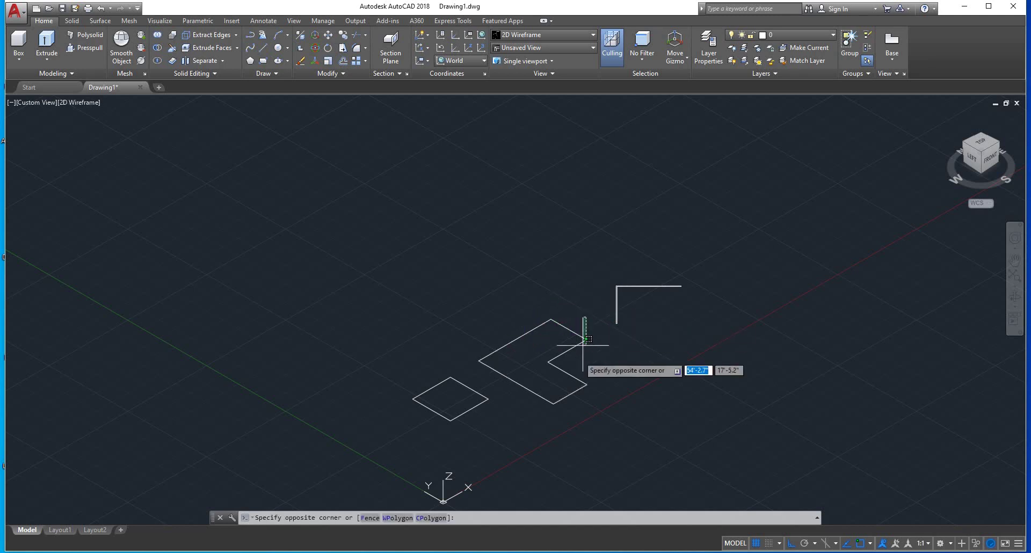
{"action": "left_click", "coordinate": [514, 419]}
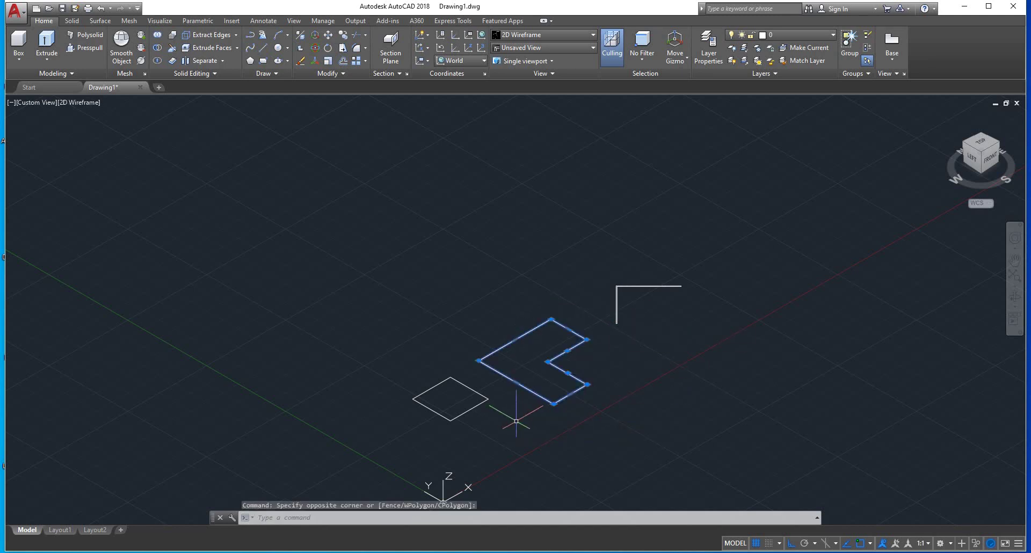
{"action": "key", "text": "Return"}
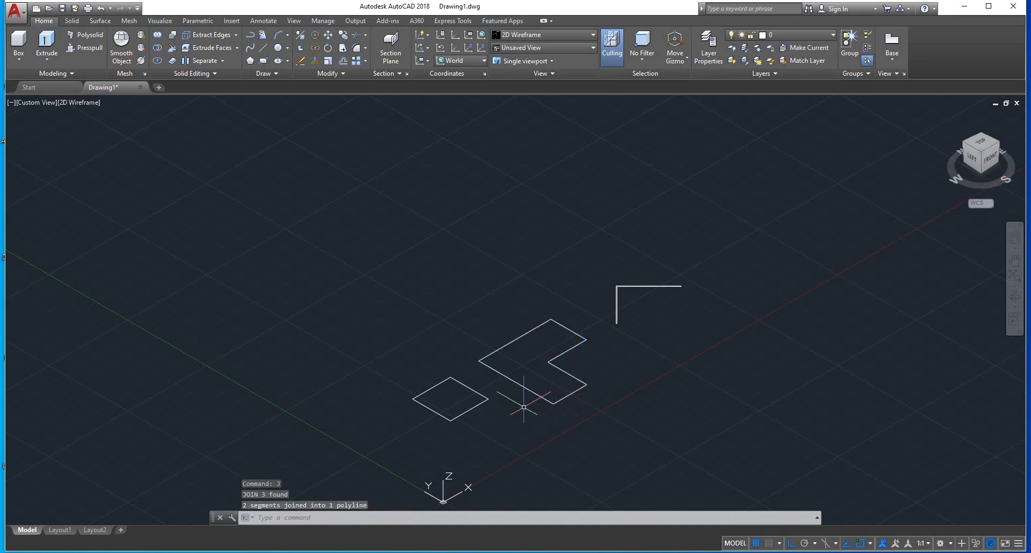
{"action": "left_click", "coordinate": [667, 272]}
{"action": "left_click", "coordinate": [609, 330]}
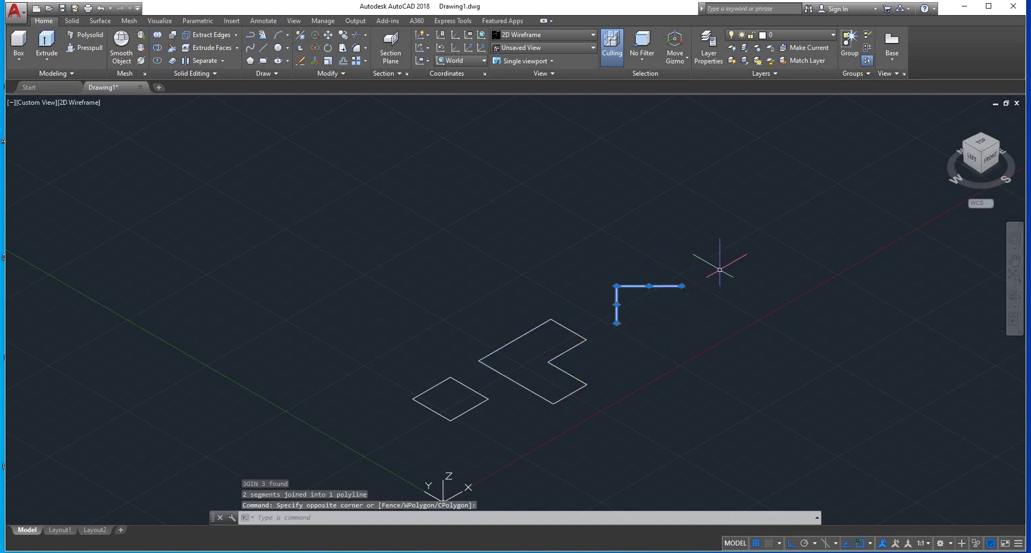
{"action": "left_click", "coordinate": [719, 264]}
{"action": "left_click", "coordinate": [690, 285]}
{"action": "key", "text": "Escape"}
{"action": "key", "text": "Escape"}
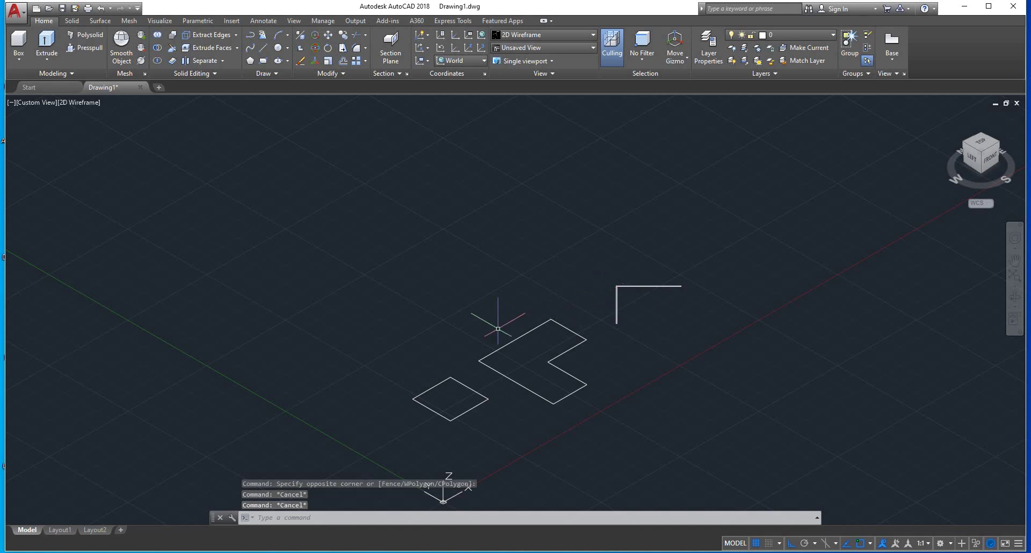
Step: Extrude the small square to a 6" height as a solid slab
{"action": "left_click", "coordinate": [45, 43]}
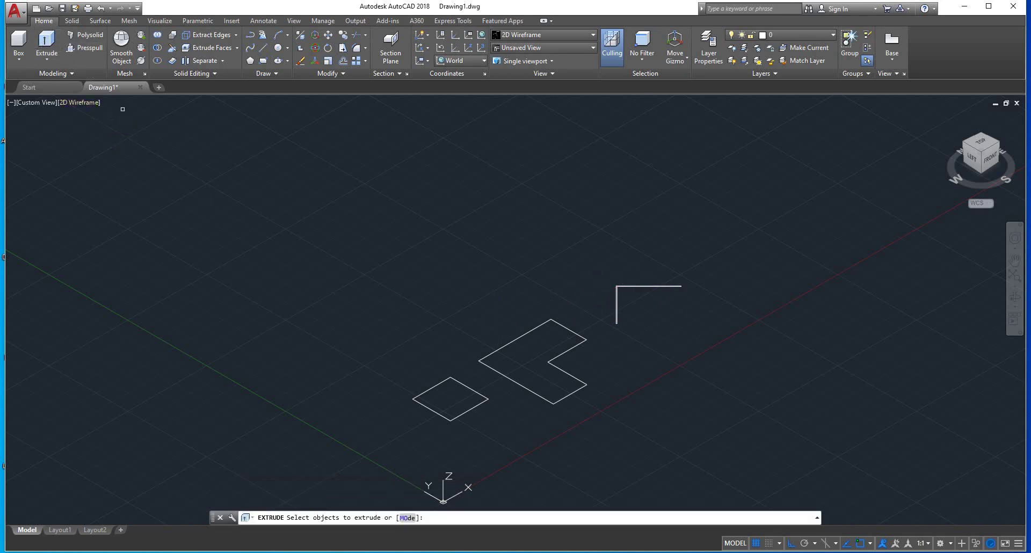
{"action": "left_click", "coordinate": [437, 384]}
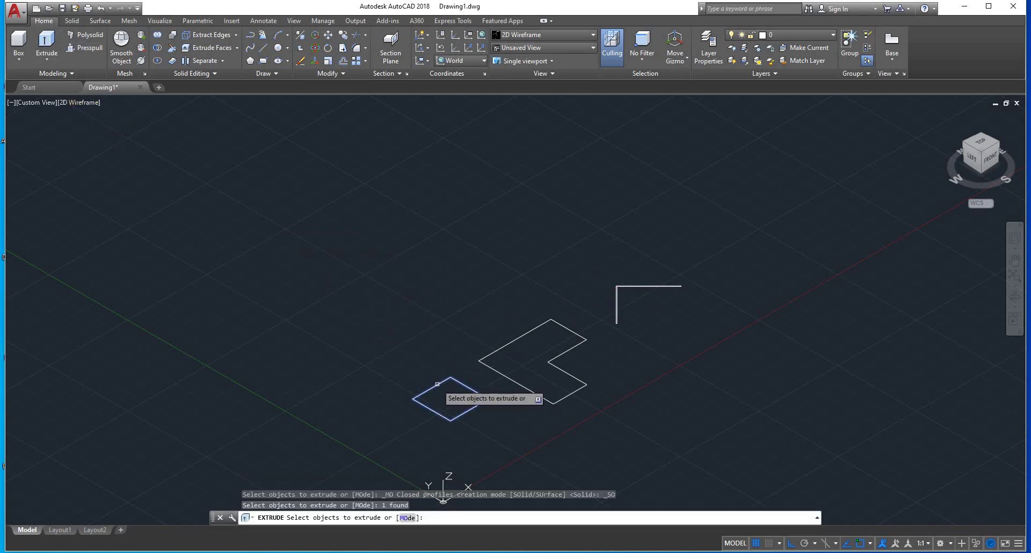
{"action": "key", "text": "Return"}
{"action": "type", "text": "6'"}
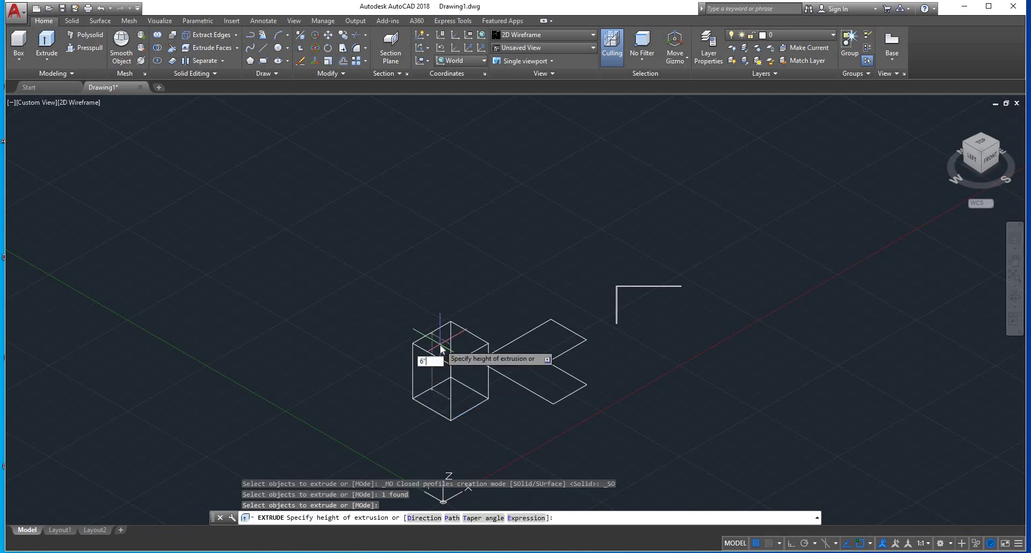
{"action": "key", "text": "Return"}
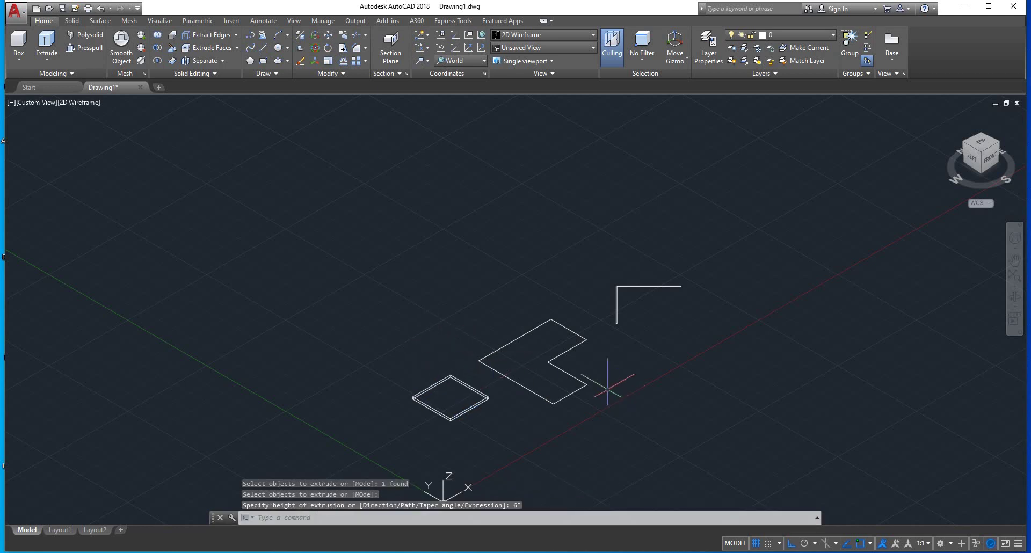
{"action": "scroll", "coordinate": [607, 389], "scroll_direction": "up", "scroll_amount": 4}
Step: Extrude the L-shape with a 10° taper angle
{"action": "left_click", "coordinate": [54, 57]}
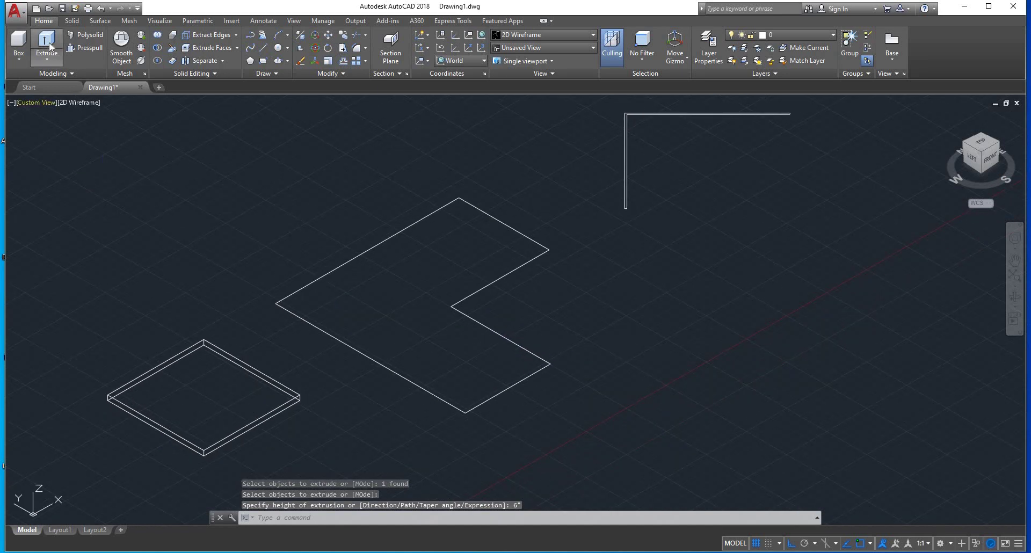
{"action": "left_click", "coordinate": [318, 278]}
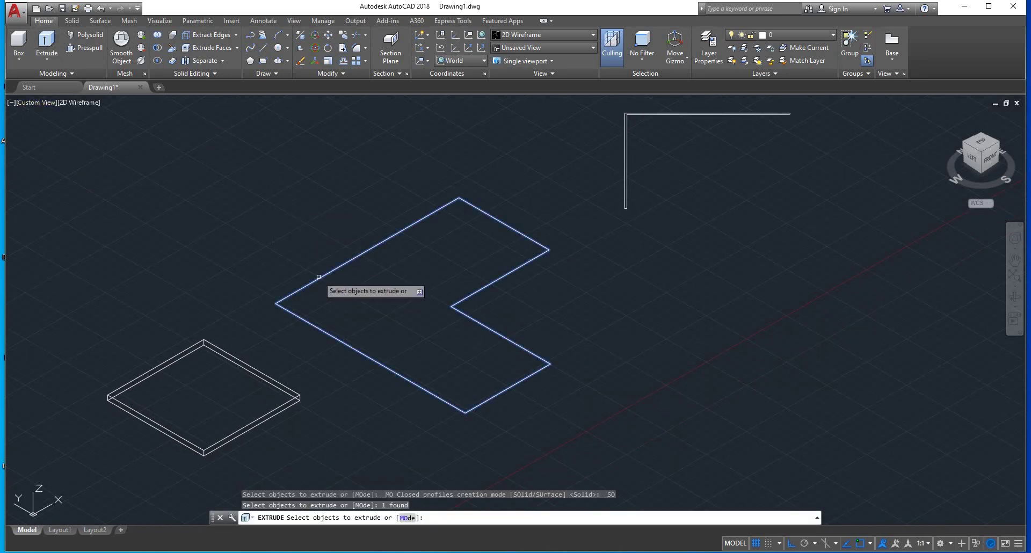
{"action": "key", "text": "Return"}
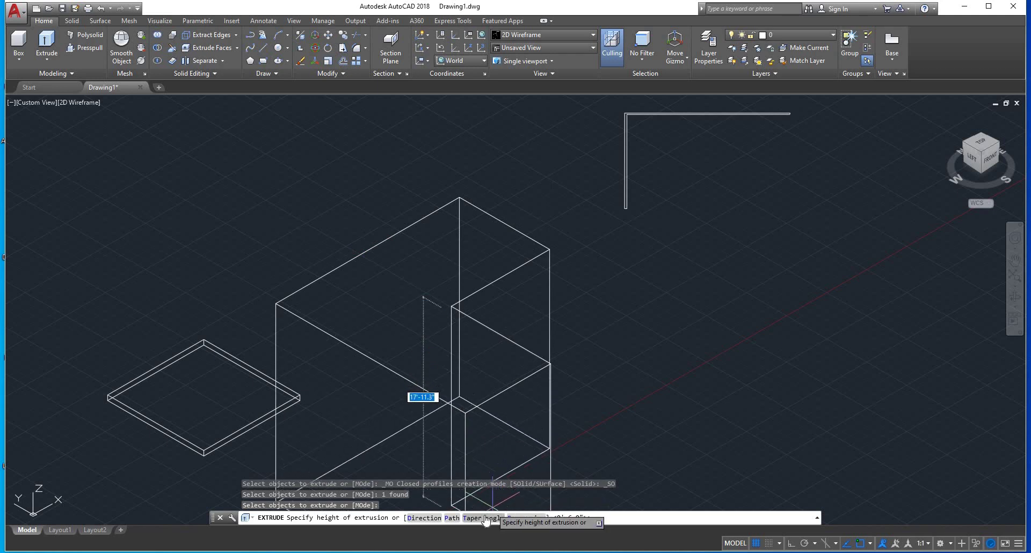
{"action": "type", "text": "T"}
{"action": "key", "text": "Return"}
{"action": "type", "text": "10"}
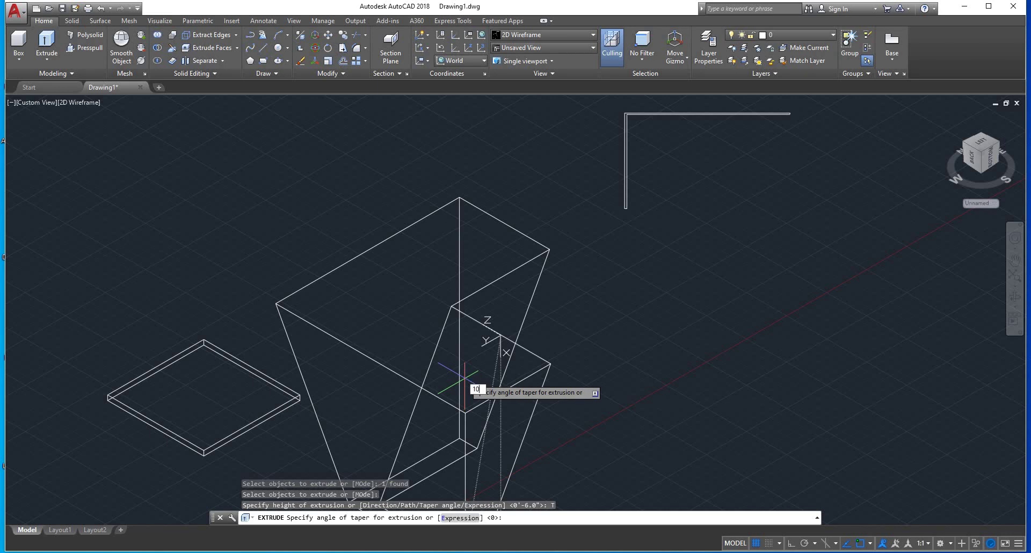
{"action": "key", "text": "Return"}
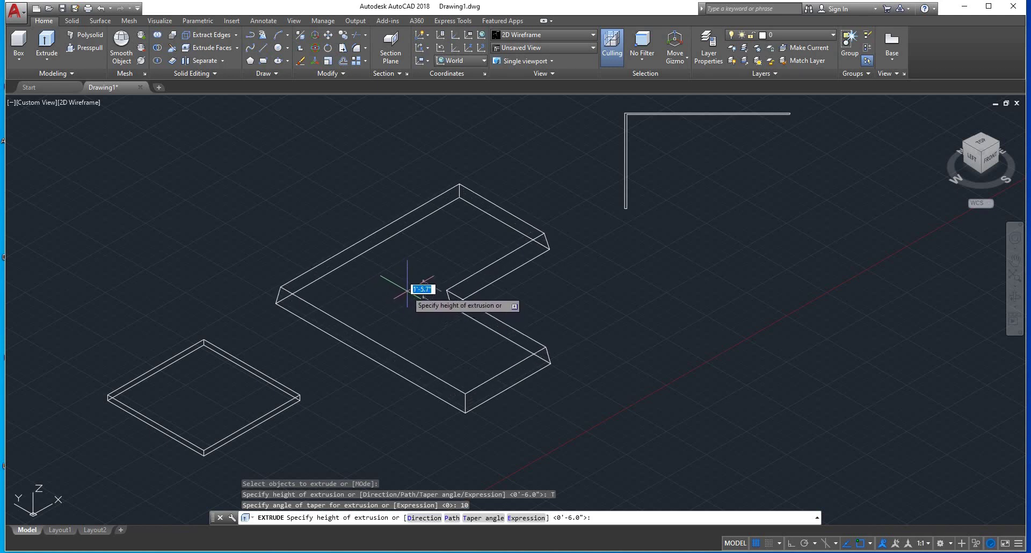
{"action": "left_click", "coordinate": [413, 288]}
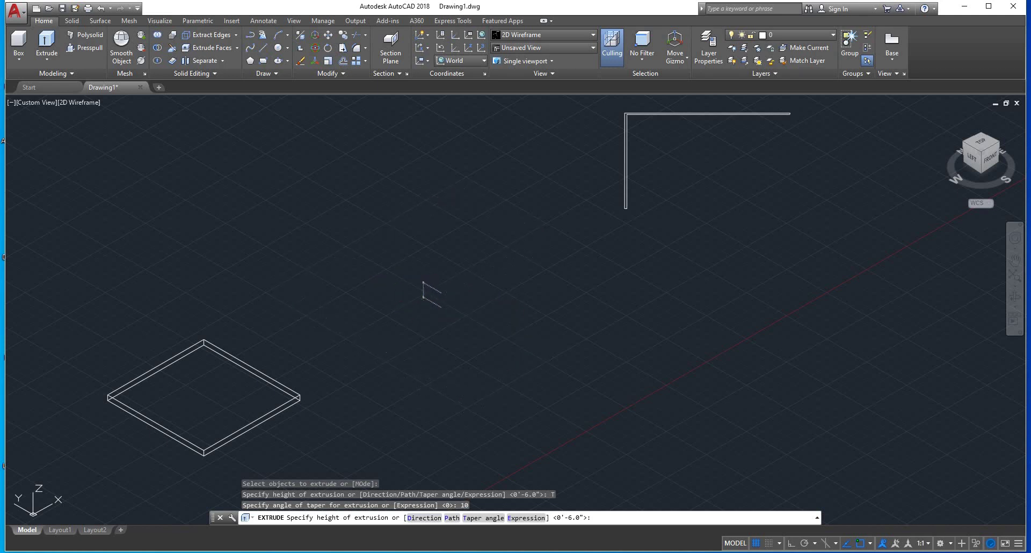
Step: Undo the view shift and the tapered L-shape extrusion
{"action": "middle_click_drag", "start_coordinate": [588, 364], "coordinate": [522, 376]}
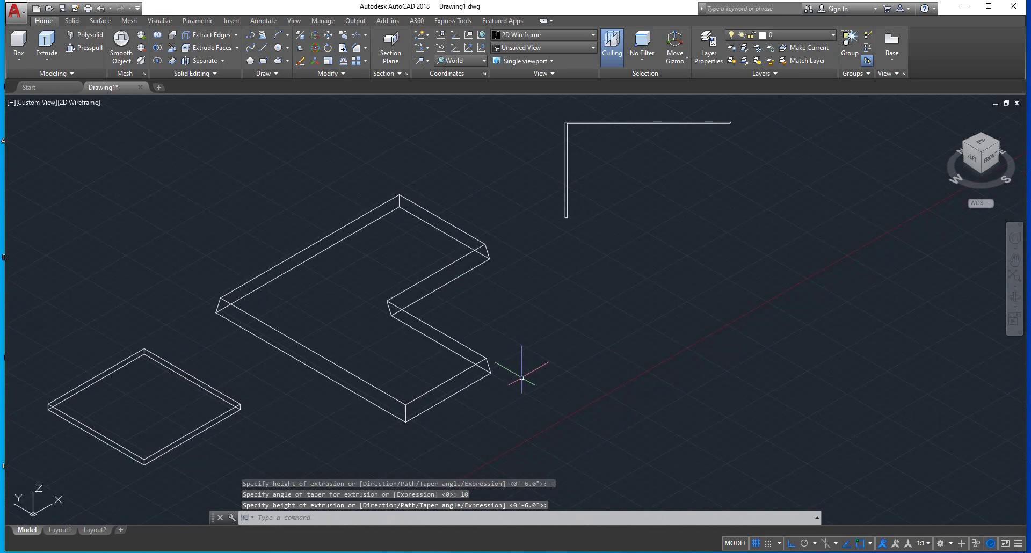
{"action": "key", "text": "ctrl+z"}
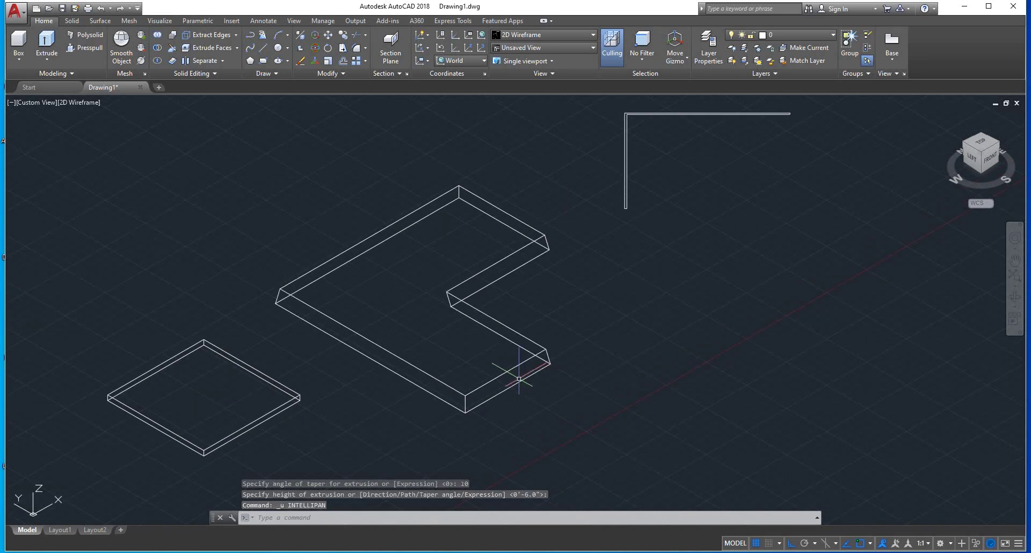
{"action": "key", "text": "ctrl+z"}
Step: Extrude the L-shaped polyline 2 units high with a 10° taper angle
{"action": "left_click", "coordinate": [47, 41]}
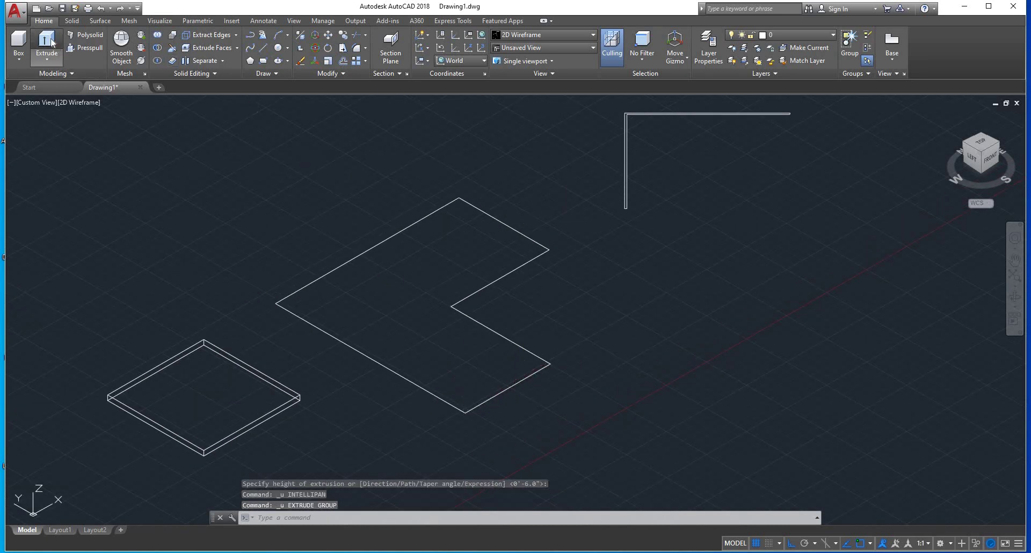
{"action": "left_click", "coordinate": [441, 399]}
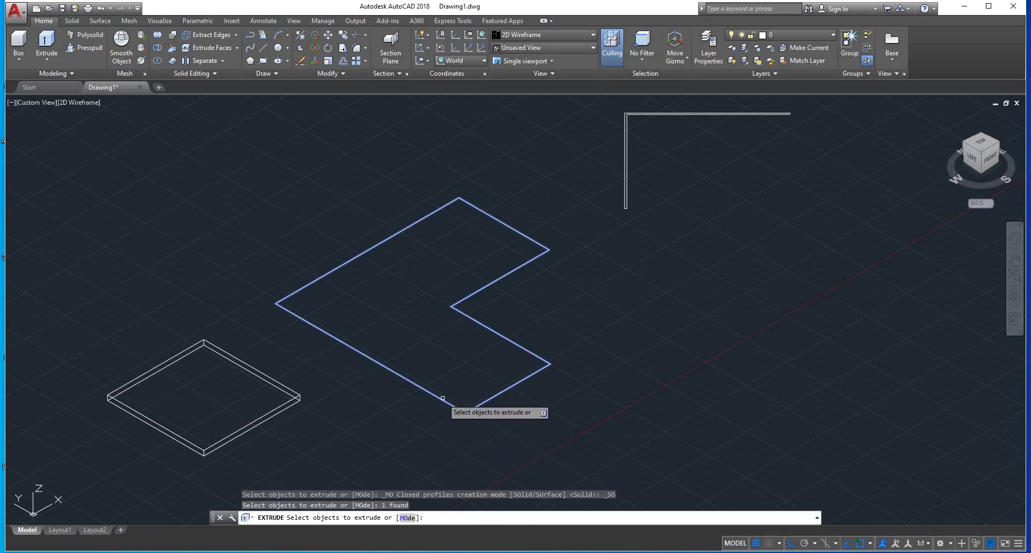
{"action": "key", "text": "Return"}
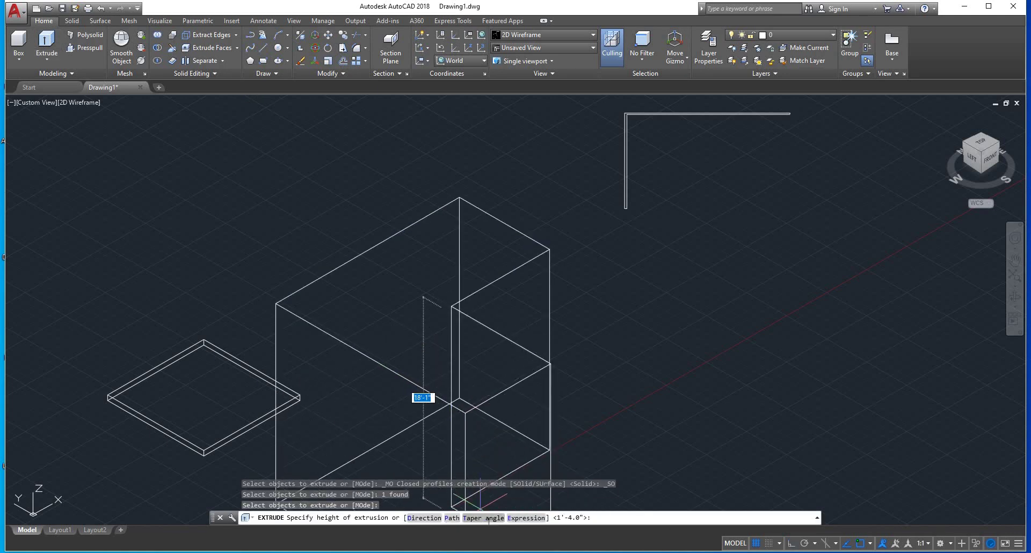
{"action": "left_click", "coordinate": [483, 518]}
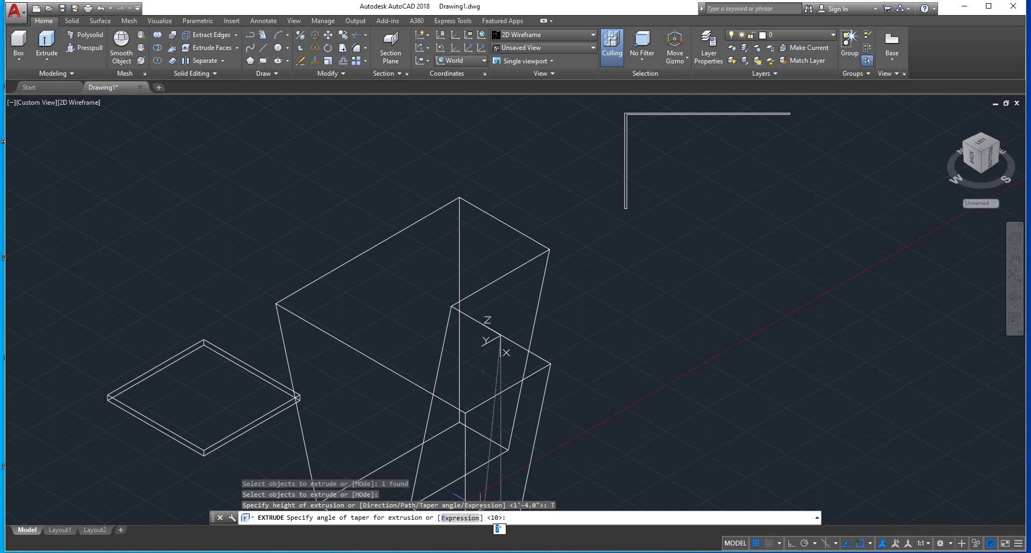
{"action": "scroll", "coordinate": [506, 451], "scroll_direction": "down", "scroll_amount": 2}
{"action": "scroll", "coordinate": [502, 403], "scroll_direction": "down", "scroll_amount": 2}
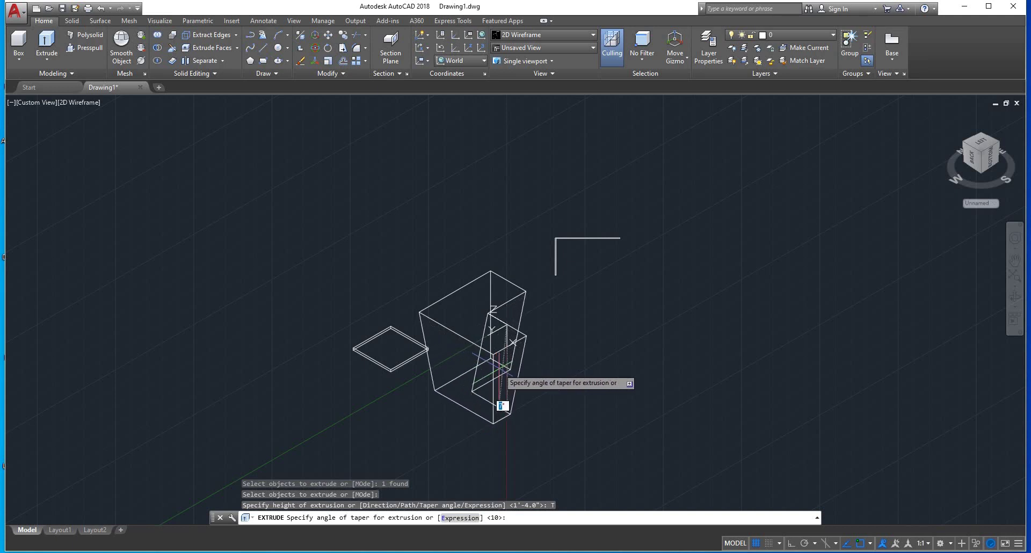
{"action": "left_click", "coordinate": [483, 415]}
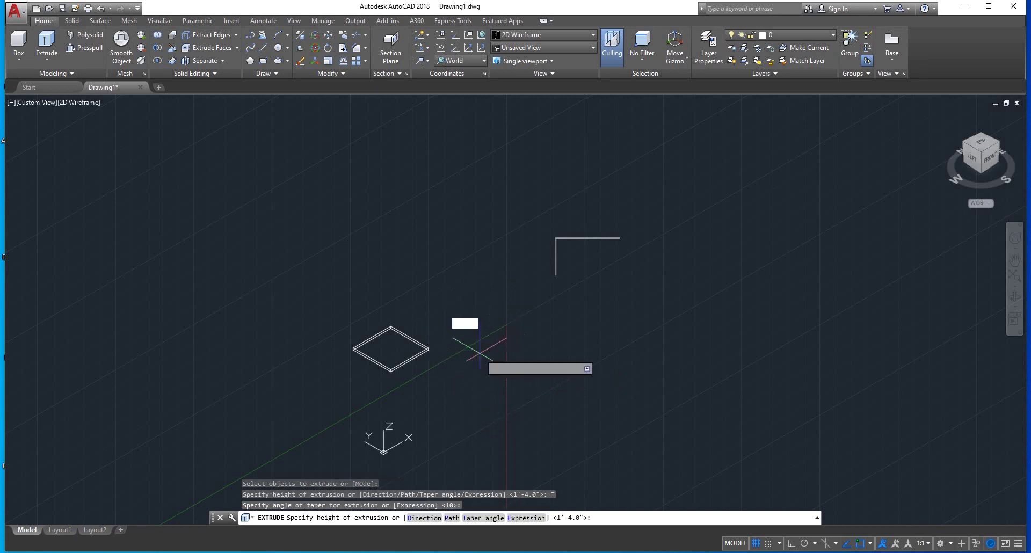
{"action": "type", "text": "2"}
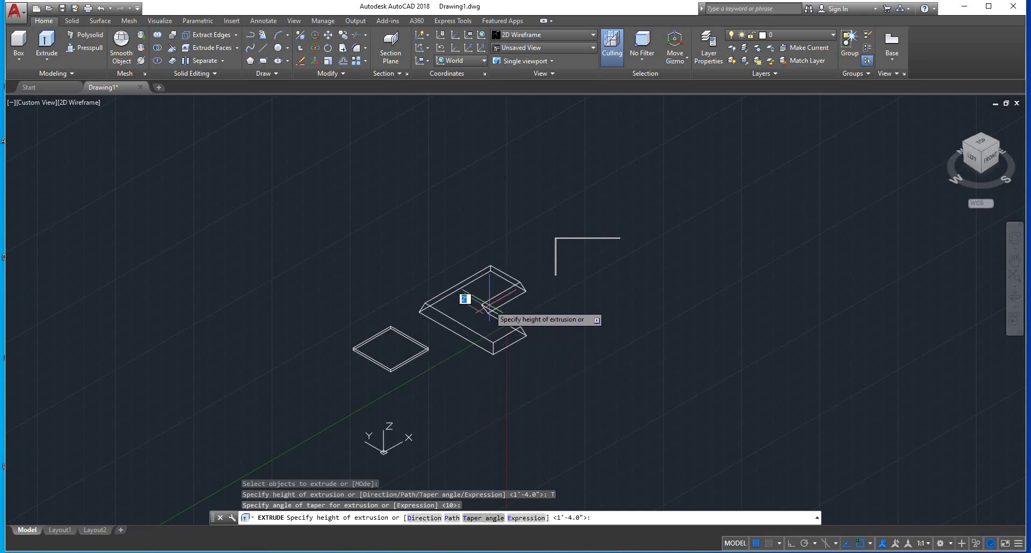
{"action": "key", "text": "Return"}
{"action": "scroll", "coordinate": [539, 317], "scroll_direction": "up", "scroll_amount": 4}
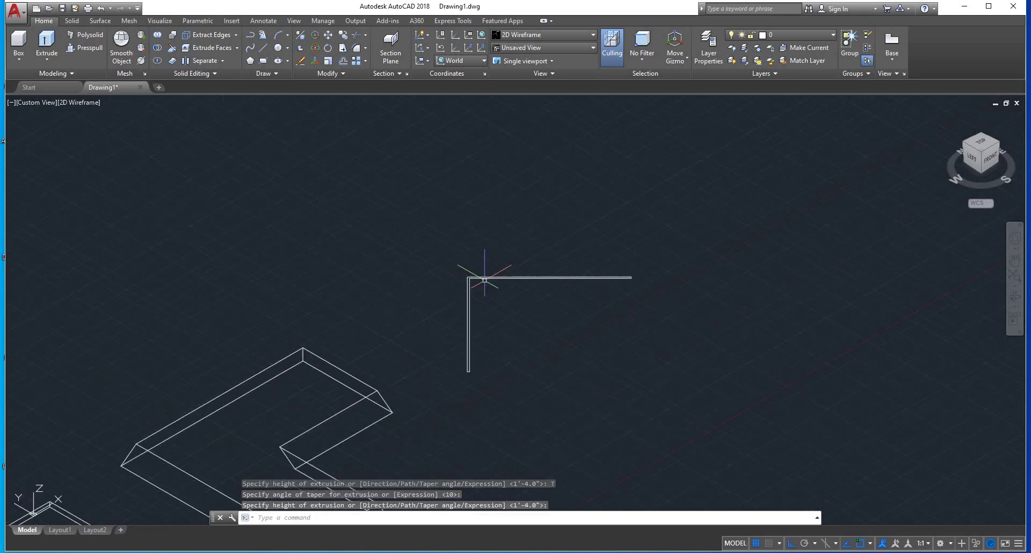
{"action": "scroll", "coordinate": [474, 281], "scroll_direction": "up", "scroll_amount": 3}
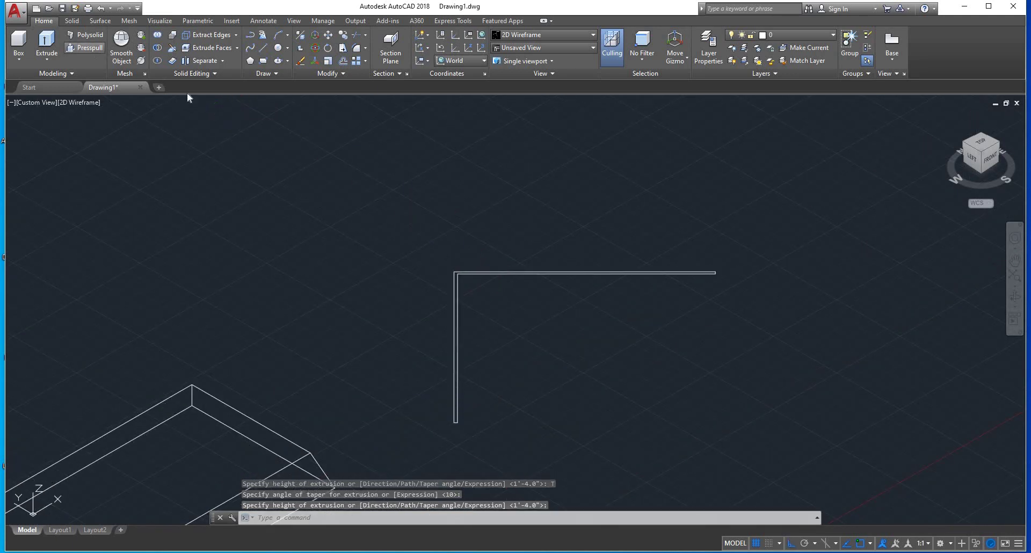
Step: Press-pull the inside of the roof outline 5' into a solid
{"action": "scroll", "coordinate": [468, 290], "scroll_direction": "up", "scroll_amount": 2}
{"action": "left_click", "coordinate": [445, 298]}
{"action": "type", "text": "5"}
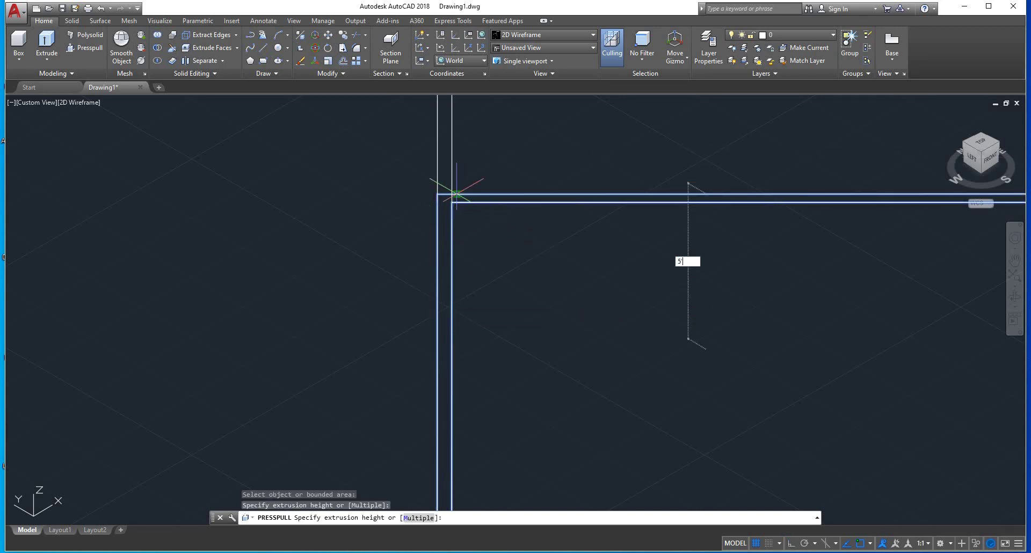
{"action": "key", "text": "Return"}
{"action": "scroll", "coordinate": [494, 266], "scroll_direction": "down", "scroll_amount": 1}
{"action": "scroll", "coordinate": [497, 301], "scroll_direction": "down", "scroll_amount": 4}
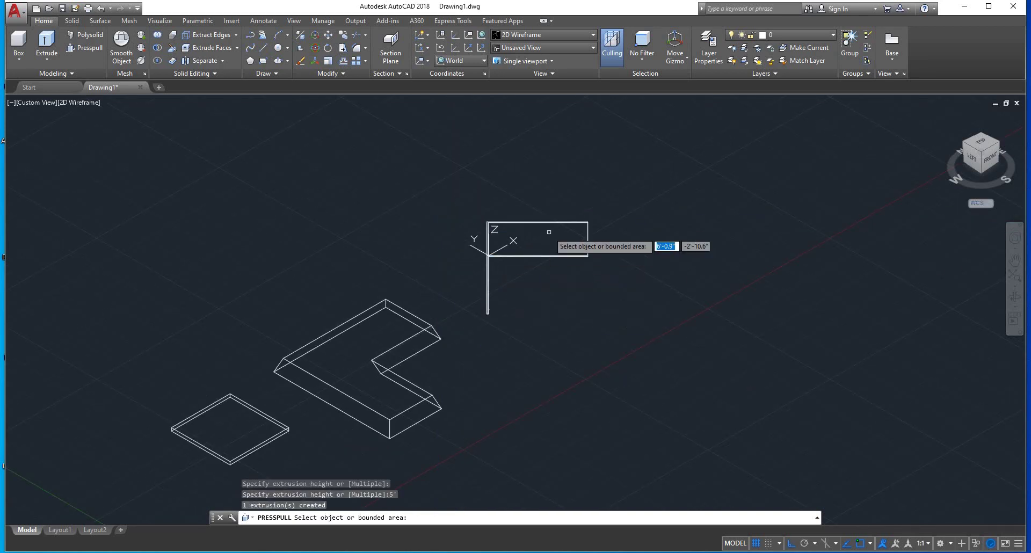
{"action": "key", "text": "Escape"}
{"action": "left_click", "coordinate": [555, 187]}
Step: 3D-rotate the selected roof solid 90° about a gizmo axis so it stands as an upright gable
{"action": "left_click", "coordinate": [463, 317]}
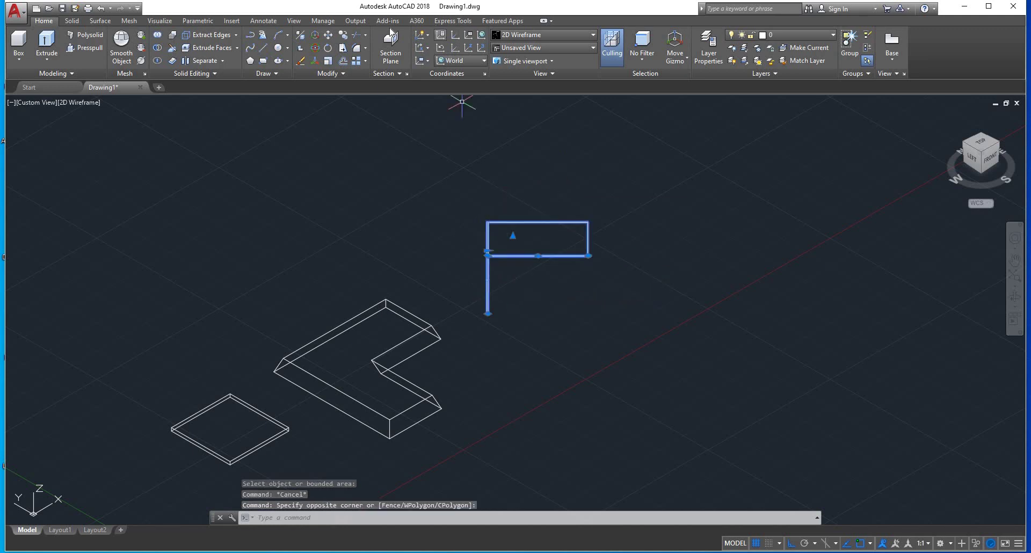
{"action": "left_click", "coordinate": [315, 35]}
{"action": "left_click", "coordinate": [488, 256]}
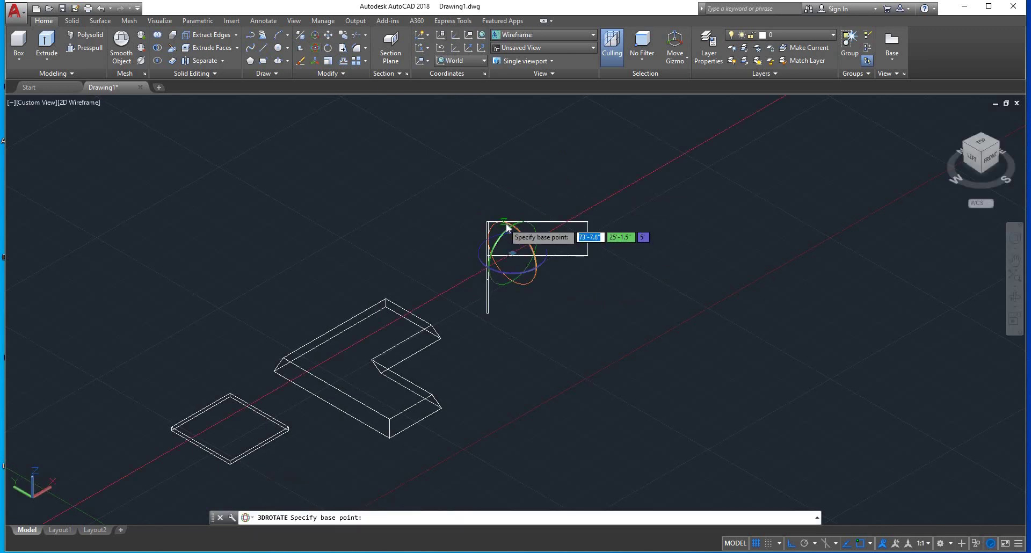
{"action": "left_click", "coordinate": [506, 223]}
{"action": "type", "text": "90"}
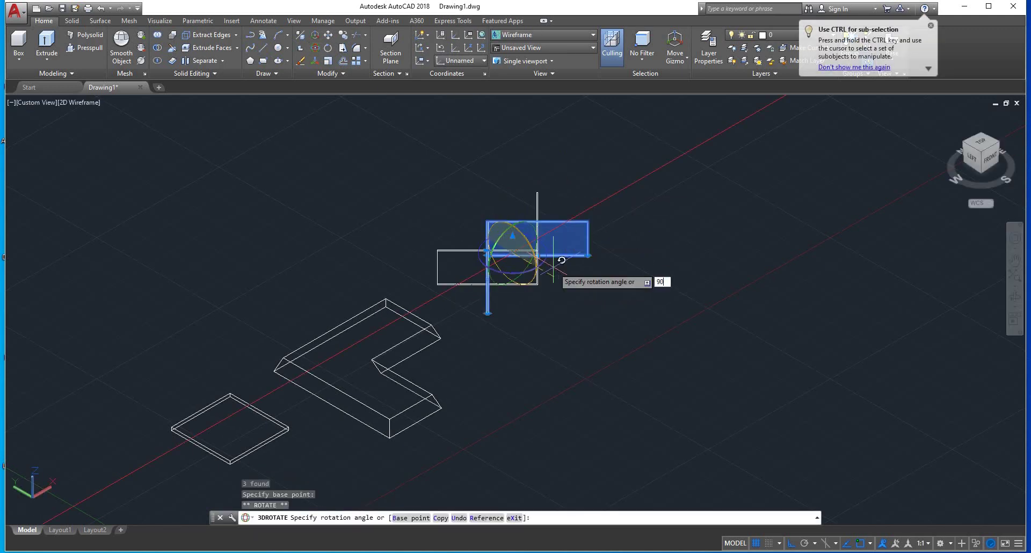
{"action": "key", "text": "Return"}
{"action": "key", "text": "Escape"}
{"action": "key", "text": "Escape"}
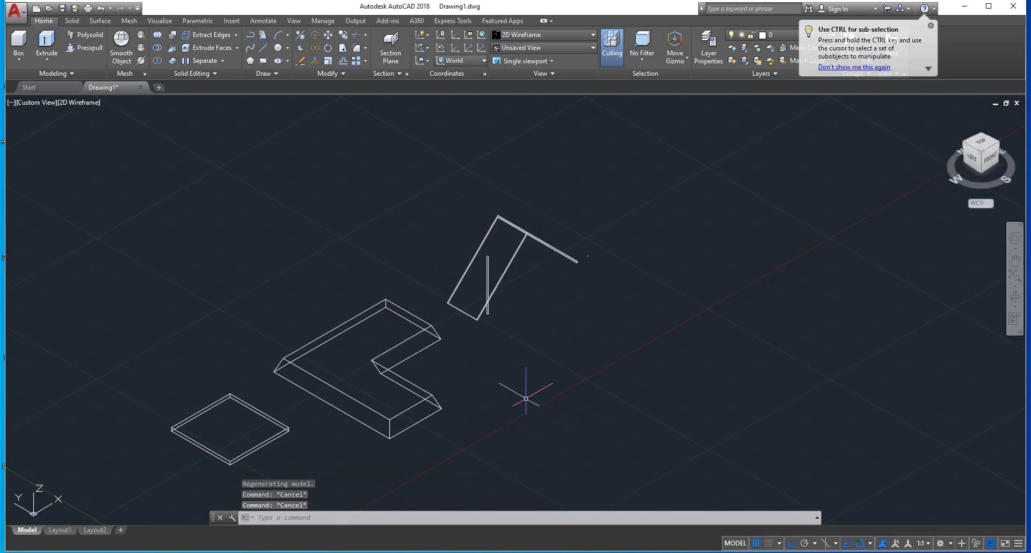
{"action": "middle_click_drag", "start_coordinate": [408, 340], "coordinate": [401, 335], "text": "shift"}
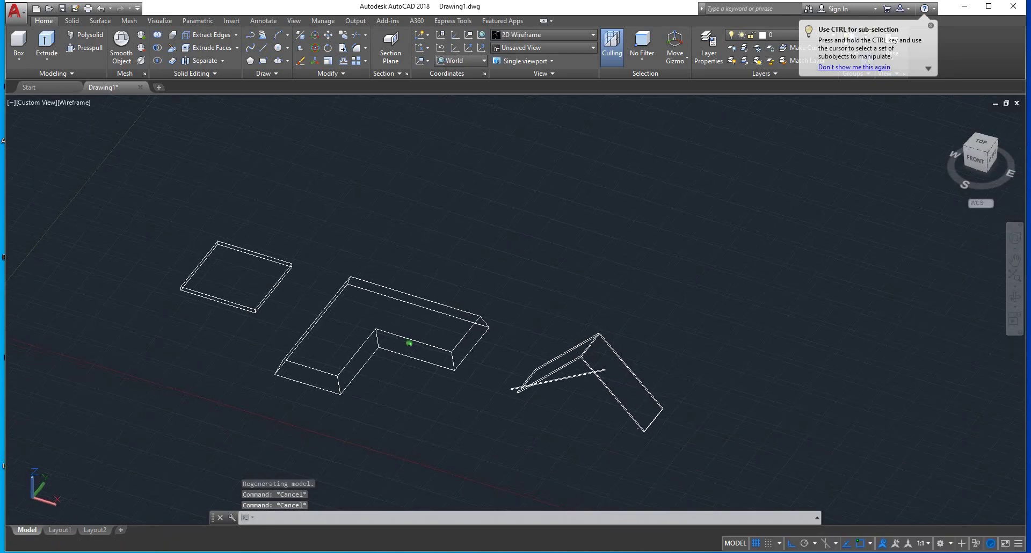
Step: Window-select and erase the stray flat line crossing the upright roof gable
{"action": "scroll", "coordinate": [401, 335], "scroll_direction": "up", "scroll_amount": 3}
{"action": "scroll", "coordinate": [475, 288], "scroll_direction": "up", "scroll_amount": 3}
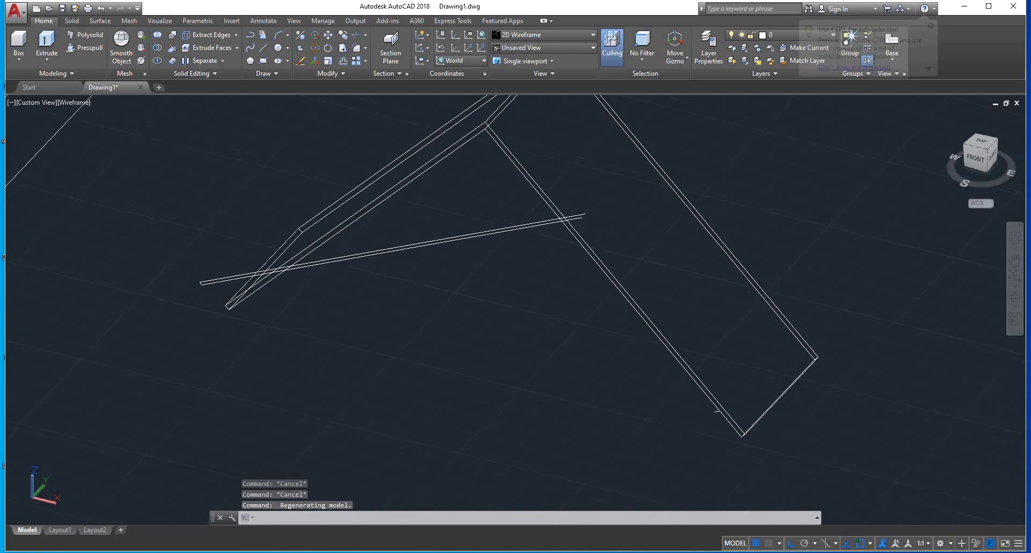
{"action": "left_click", "coordinate": [448, 239]}
{"action": "left_click", "coordinate": [411, 298]}
{"action": "key", "text": "Delete"}
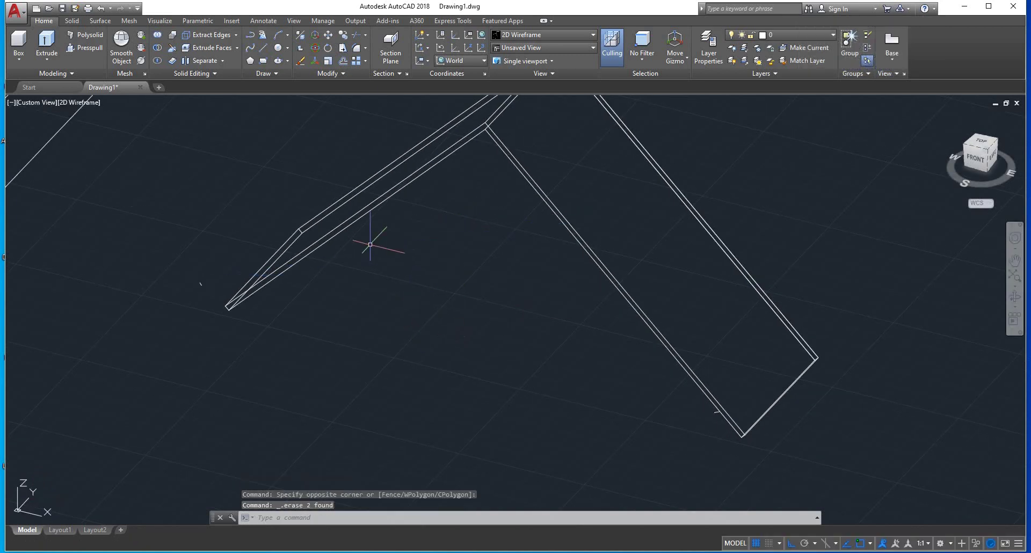
{"action": "scroll", "coordinate": [386, 280], "scroll_direction": "down", "scroll_amount": 3}
{"action": "mouse_move", "coordinate": [321, 300]}
{"action": "middle_mouse_down", "text": "shift"}
{"action": "mouse_move", "coordinate": [288, 262]}
{"action": "mouse_move", "coordinate": [244, 260]}
{"action": "mouse_move", "coordinate": [401, 342]}
{"action": "mouse_move", "coordinate": [224, 324]}
{"action": "mouse_move", "coordinate": [393, 359]}
{"action": "middle_mouse_up", "text": "shift"}
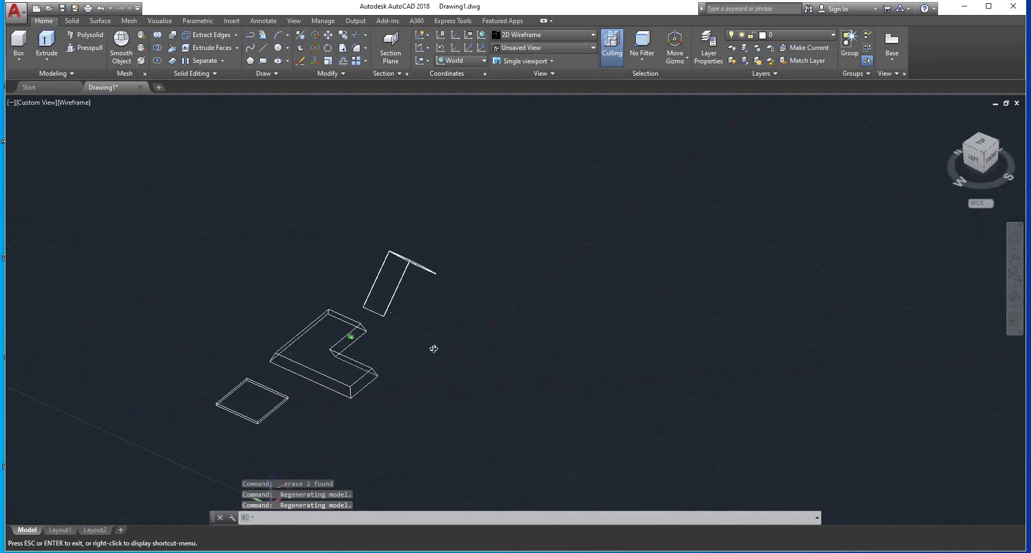